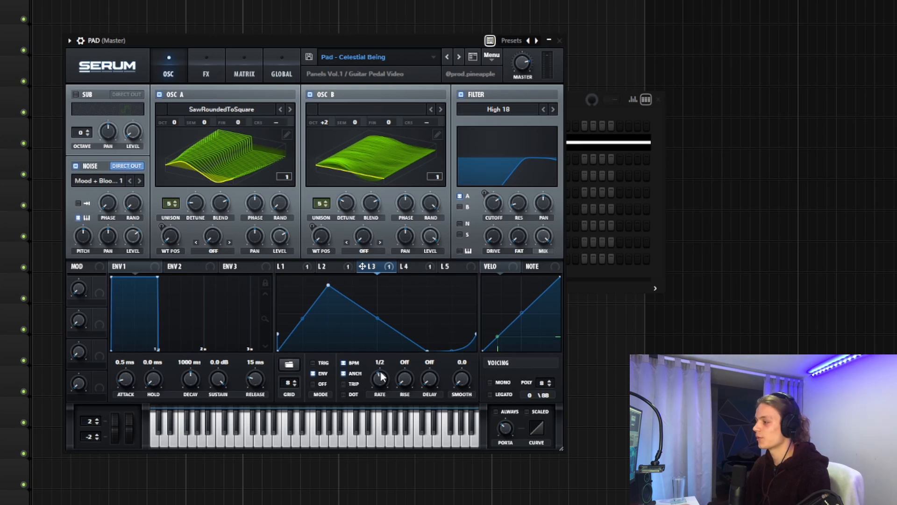
Turn on triplet and dotted timing for LFO 3, keep BPM sync enabled, and set its rate to bar.
{"action": "left_click", "coordinate": [345, 363]}
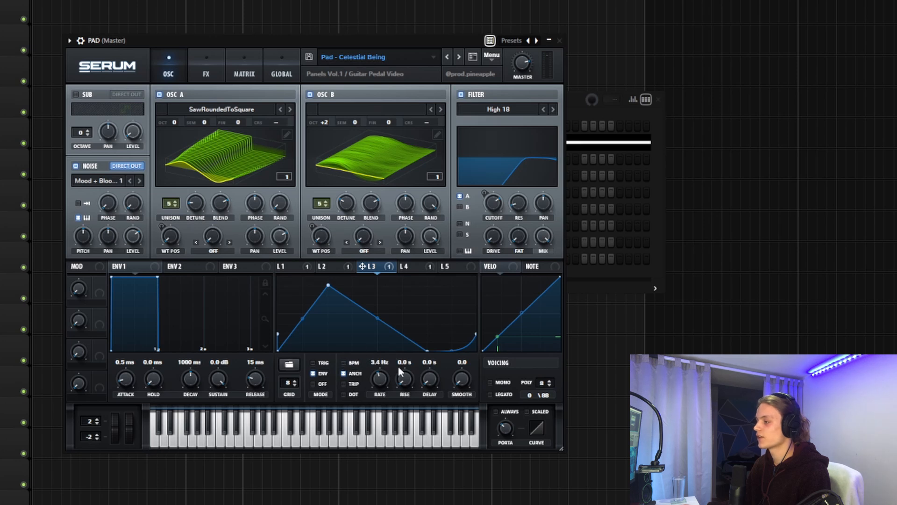
{"action": "left_click", "coordinate": [344, 362]}
{"action": "left_click", "coordinate": [343, 384]}
{"action": "left_click", "coordinate": [343, 395]}
{"action": "left_click_drag", "start_coordinate": [379, 383], "coordinate": [379, 377]}
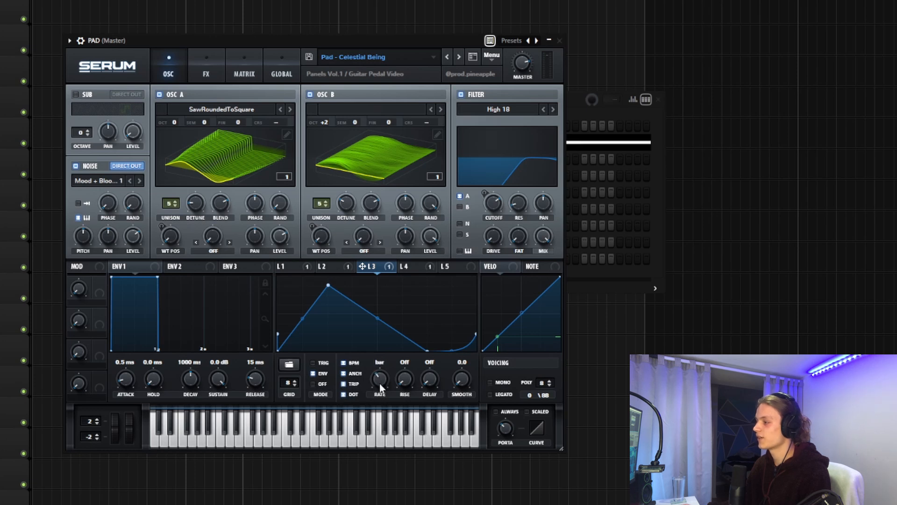
{"action": "left_click_drag", "start_coordinate": [379, 388], "coordinate": [380, 377]}
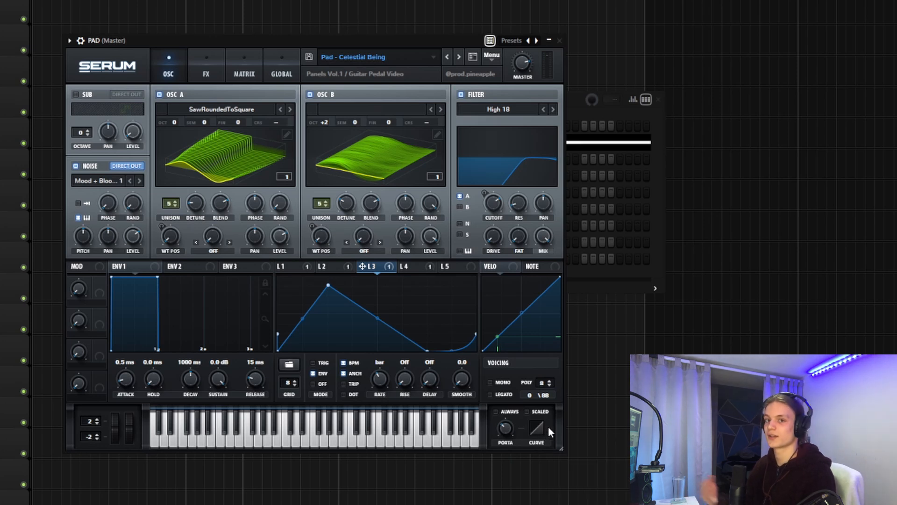
{"action": "left_click", "coordinate": [206, 70]}
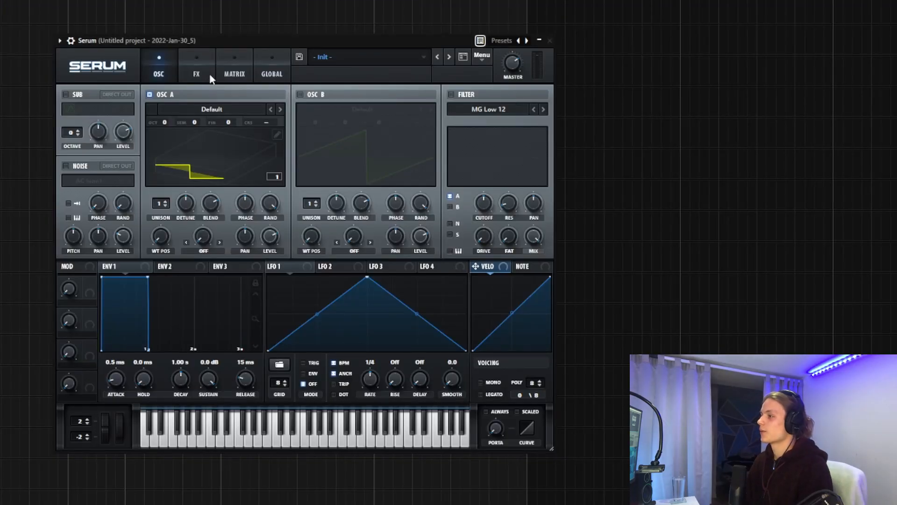
Load the Analog wavetable Basic Shapes into OSC A and show its sine shape in the flat 2D waveform view.
{"action": "left_click", "coordinate": [220, 112]}
{"action": "mouse_move", "coordinate": [227, 161]}
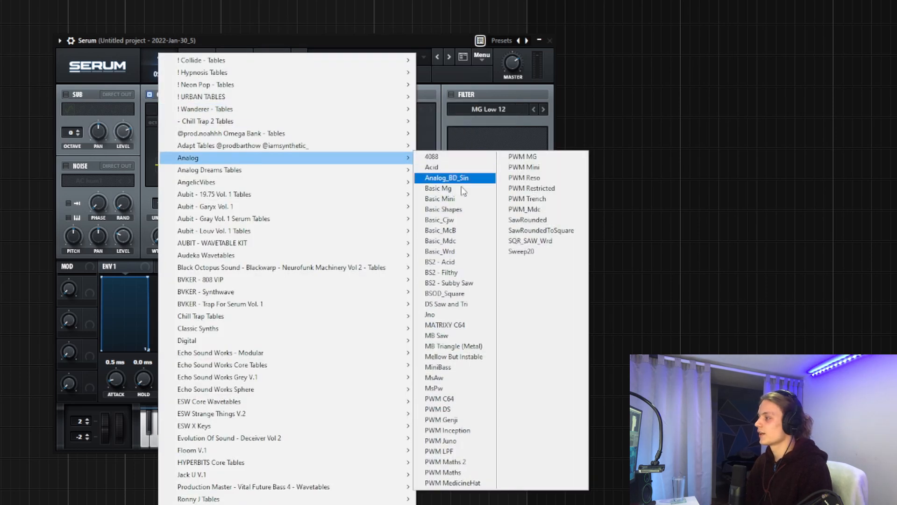
{"action": "left_click", "coordinate": [464, 213]}
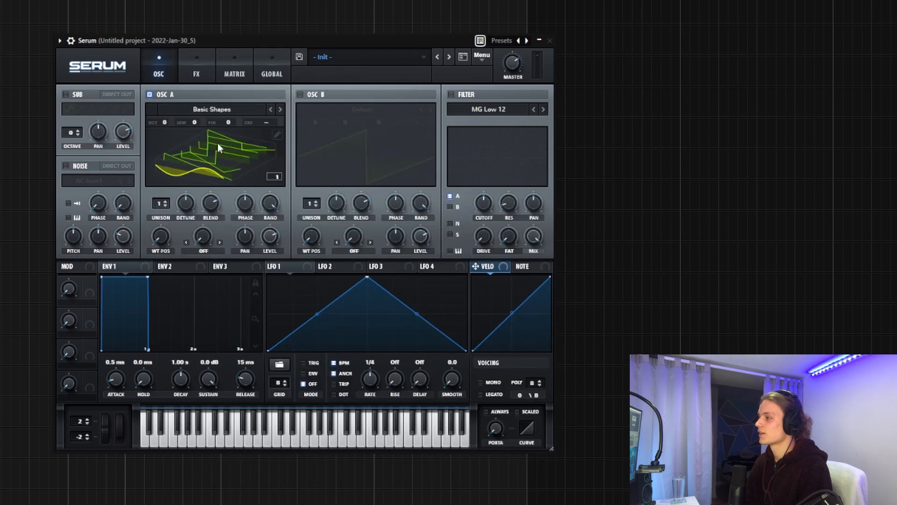
{"action": "left_click", "coordinate": [206, 161]}
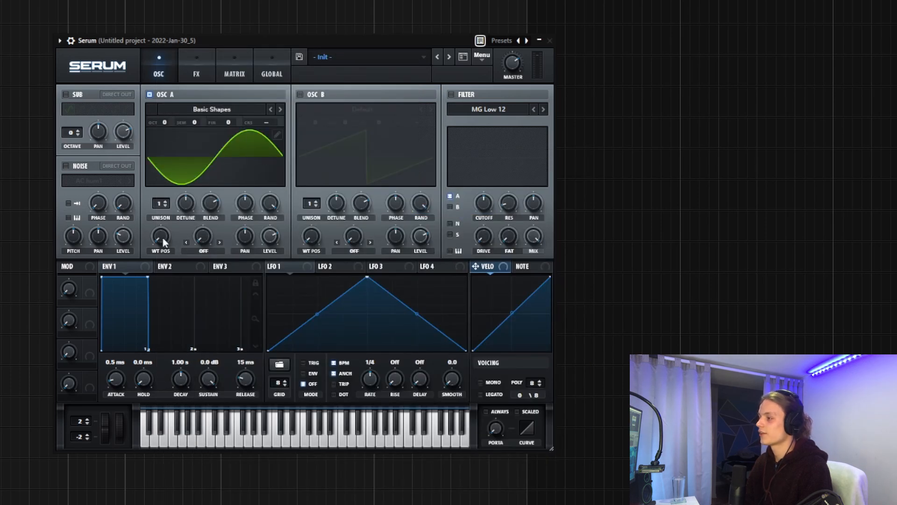
{"action": "mouse_move", "coordinate": [162, 243]}
{"action": "left_mouse_down"}
{"action": "mouse_move", "coordinate": [172, 167]}
{"action": "mouse_move", "coordinate": [161, 246]}
{"action": "left_mouse_up"}
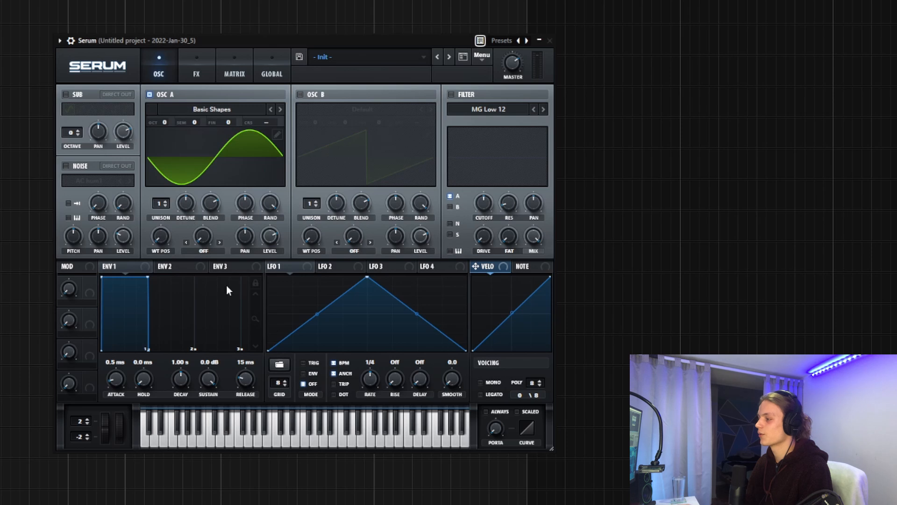
Shape envelope 1 as a pluck with sustain at -oo dB and decay at 447 ms, auditioning a note before and after.
{"action": "left_click", "coordinate": [267, 425]}
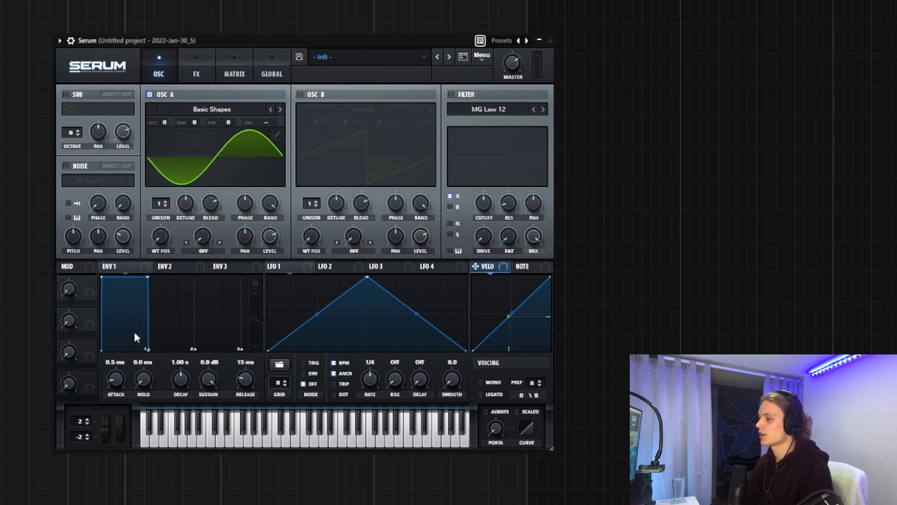
{"action": "left_click_drag", "start_coordinate": [147, 278], "coordinate": [116, 359]}
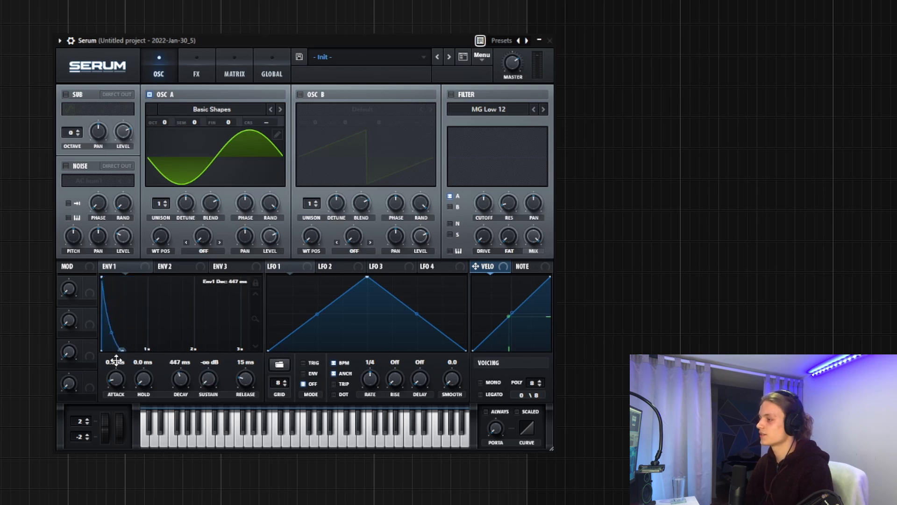
{"action": "left_click", "coordinate": [282, 437]}
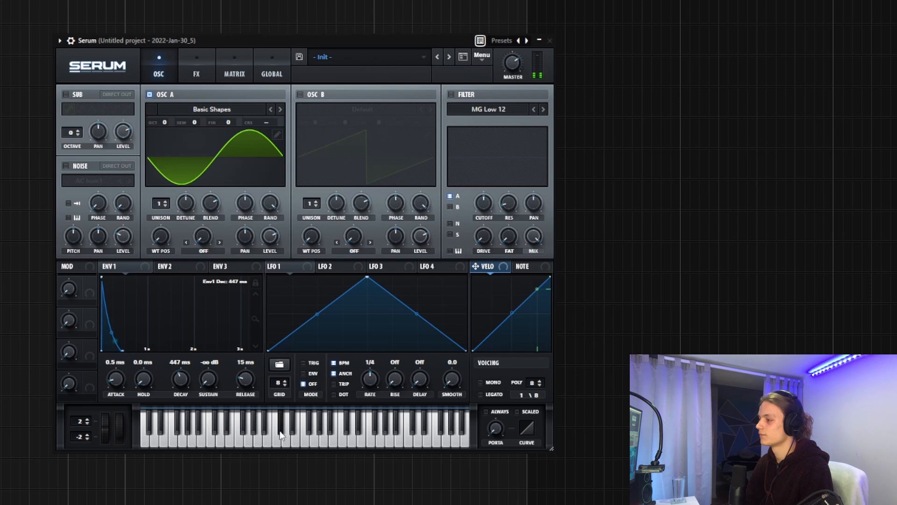
Set envelope 1's attack to 3.6 ms and its release to 0.0 ms while auditioning notes.
{"action": "left_click_drag", "start_coordinate": [115, 383], "coordinate": [115, 381]}
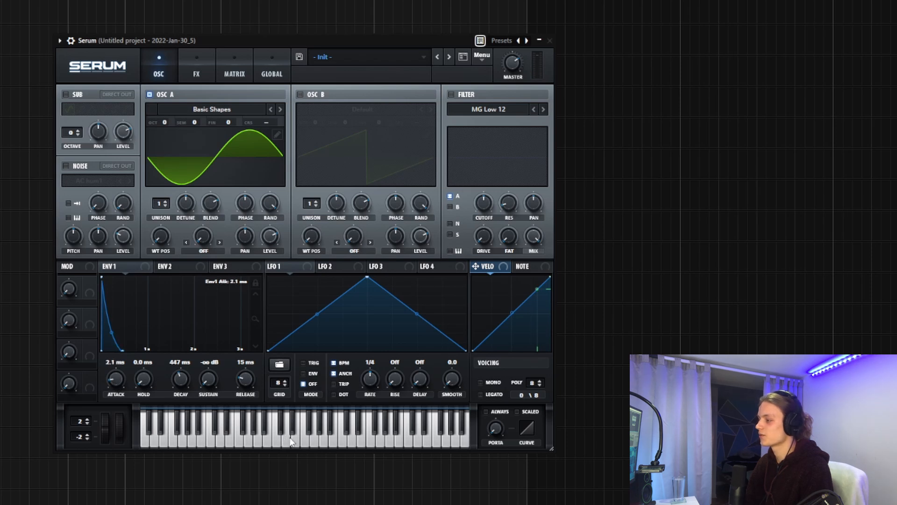
{"action": "left_click", "coordinate": [253, 426]}
{"action": "left_click", "coordinate": [253, 426]}
{"action": "left_click", "coordinate": [270, 424]}
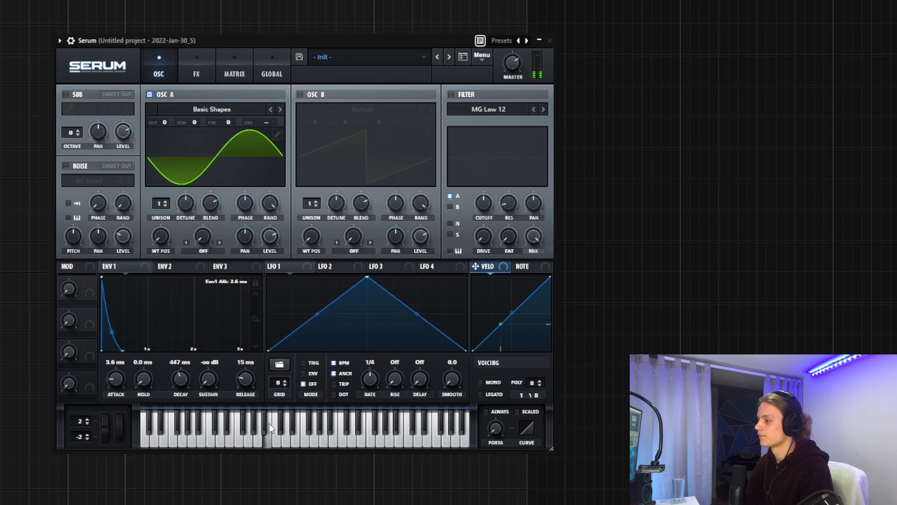
{"action": "left_click", "coordinate": [270, 424]}
{"action": "left_click", "coordinate": [305, 435]}
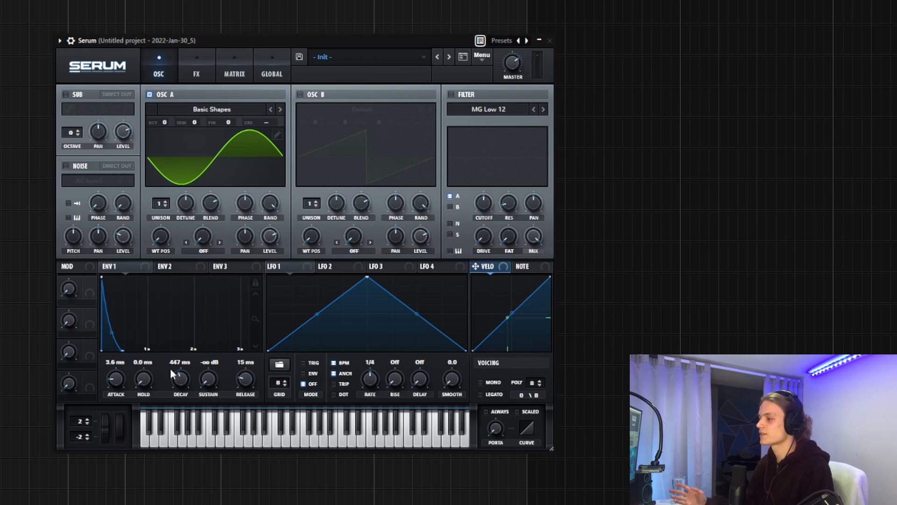
{"action": "left_click_drag", "start_coordinate": [125, 349], "coordinate": [118, 350]}
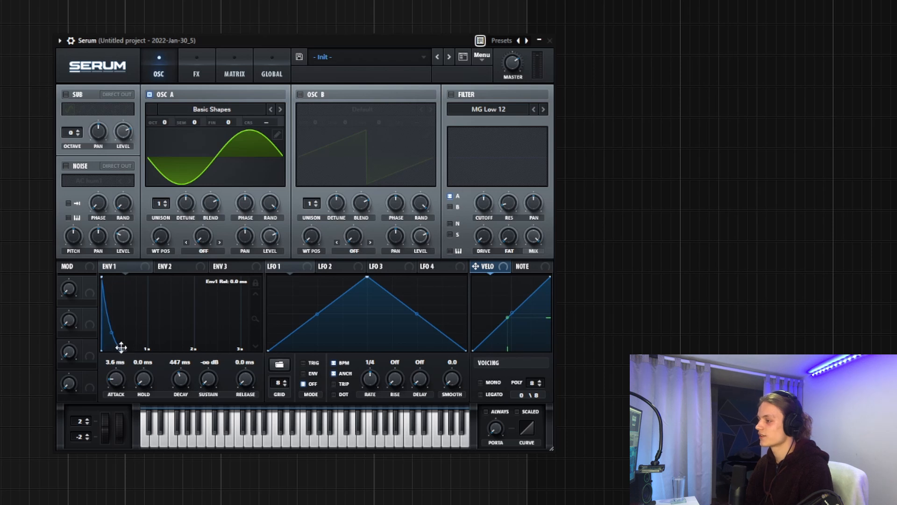
{"action": "left_click", "coordinate": [299, 428]}
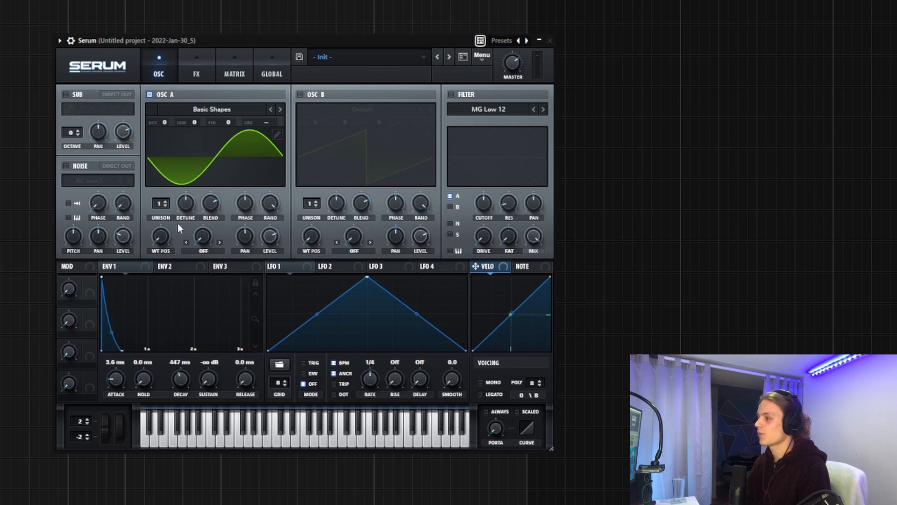
Set OSC A's unison to 4 voices and audition a note.
{"action": "left_click", "coordinate": [166, 201]}
{"action": "left_click", "coordinate": [166, 201]}
{"action": "left_click", "coordinate": [166, 201]}
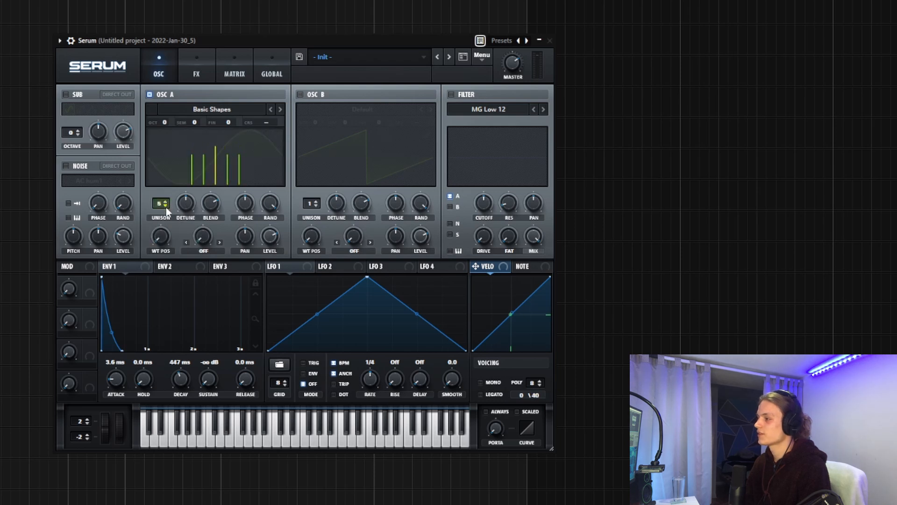
{"action": "left_click", "coordinate": [288, 435]}
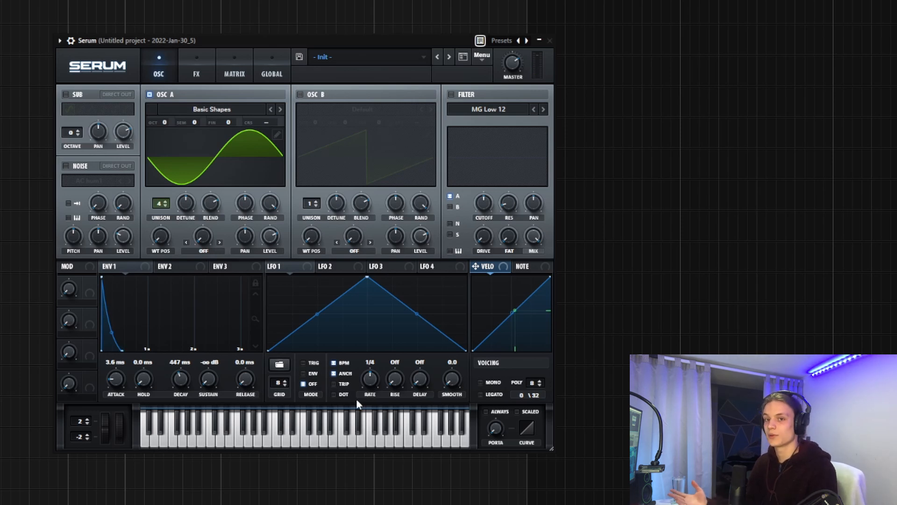
Lower OSC A's unison detune and audition the pluck.
{"action": "mouse_move", "coordinate": [189, 201]}
{"action": "left_mouse_down"}
{"action": "mouse_move", "coordinate": [188, 236]}
{"action": "mouse_move", "coordinate": [184, 201]}
{"action": "left_mouse_up"}
{"action": "left_click", "coordinate": [282, 434]}
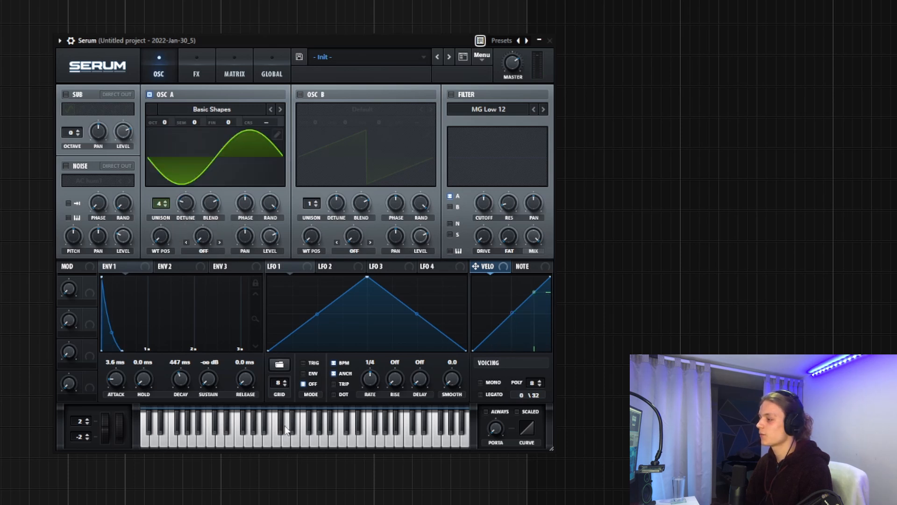
{"action": "left_click", "coordinate": [282, 431]}
{"action": "left_click", "coordinate": [283, 426]}
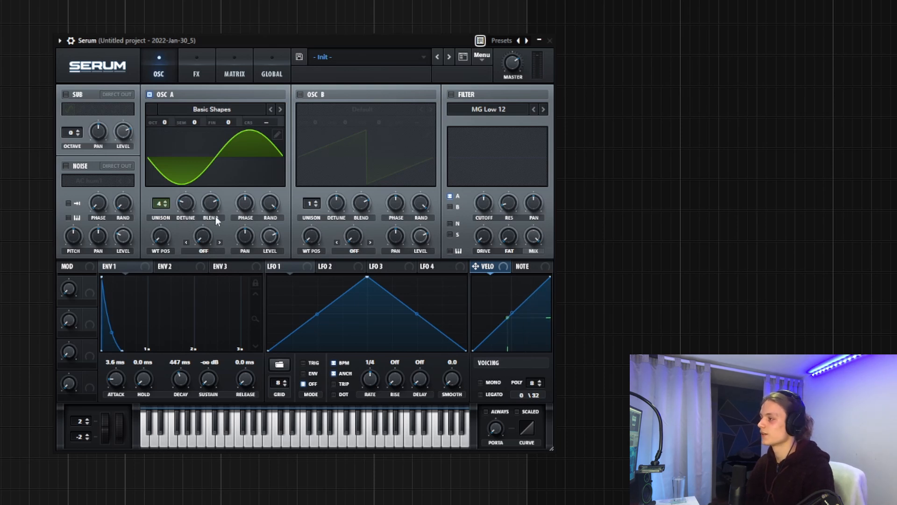
Raise OSC A's unison blend slightly and play several notes to check the sound.
{"action": "left_click_drag", "start_coordinate": [215, 221], "coordinate": [215, 215]}
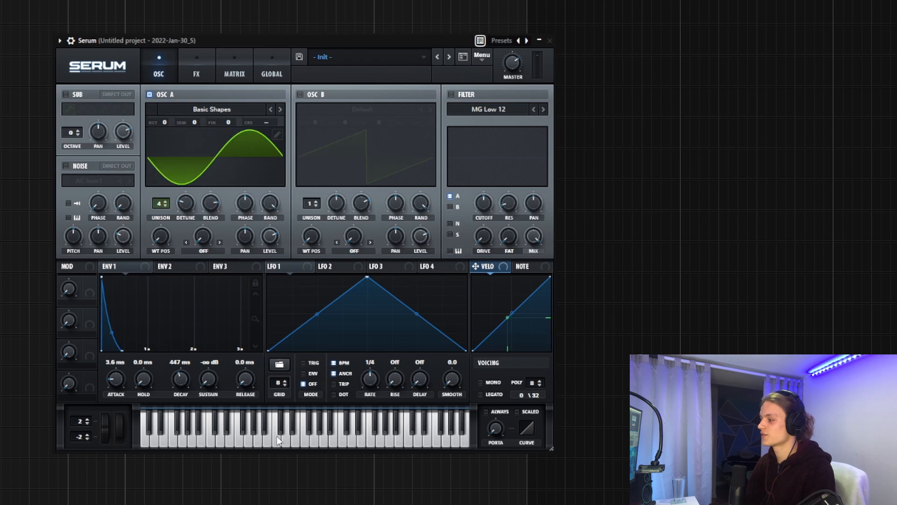
{"action": "left_click", "coordinate": [293, 428]}
{"action": "left_click", "coordinate": [293, 428]}
{"action": "left_click", "coordinate": [292, 428]}
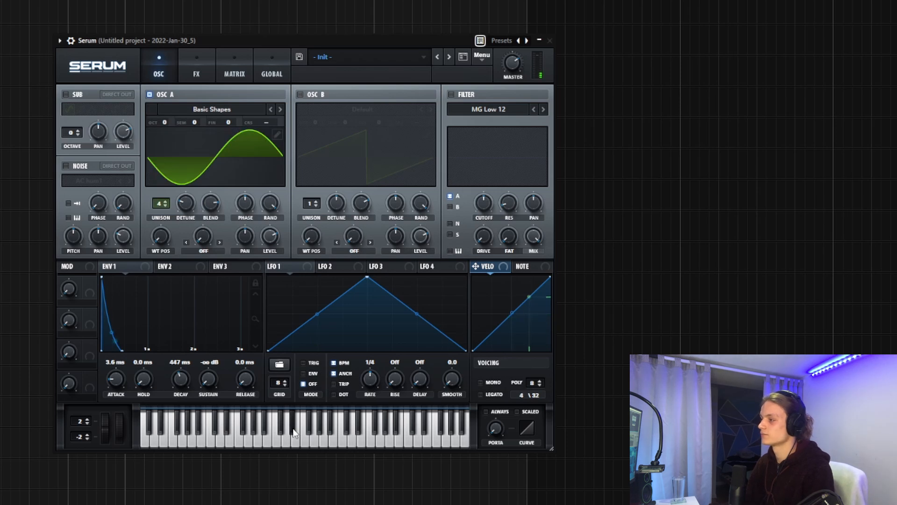
{"action": "left_click", "coordinate": [293, 429]}
{"action": "left_click", "coordinate": [293, 430]}
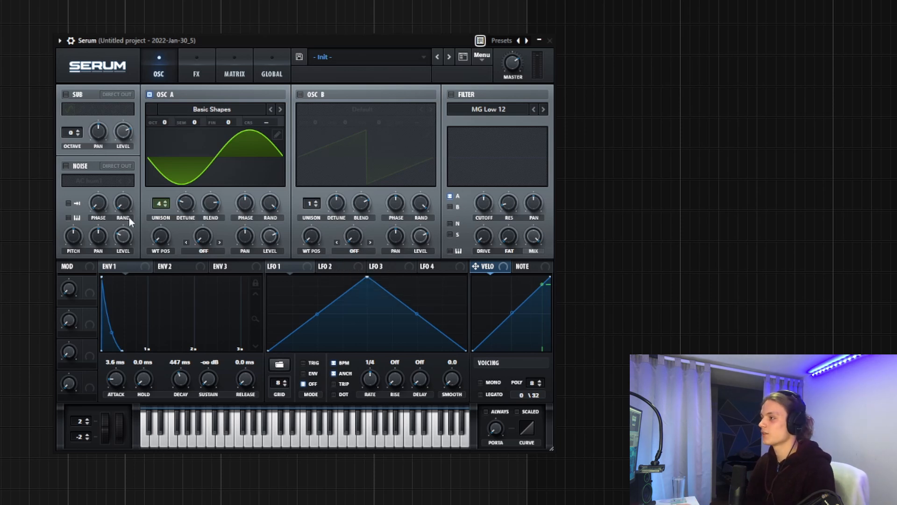
Enable the reverb effect, switch it to Plate mode, and audition a note.
{"action": "left_click", "coordinate": [197, 69]}
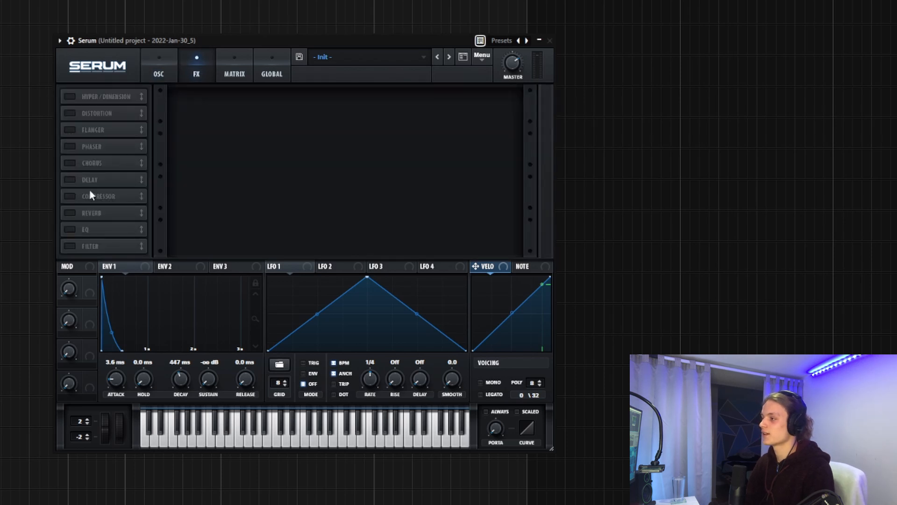
{"action": "left_click", "coordinate": [70, 213]}
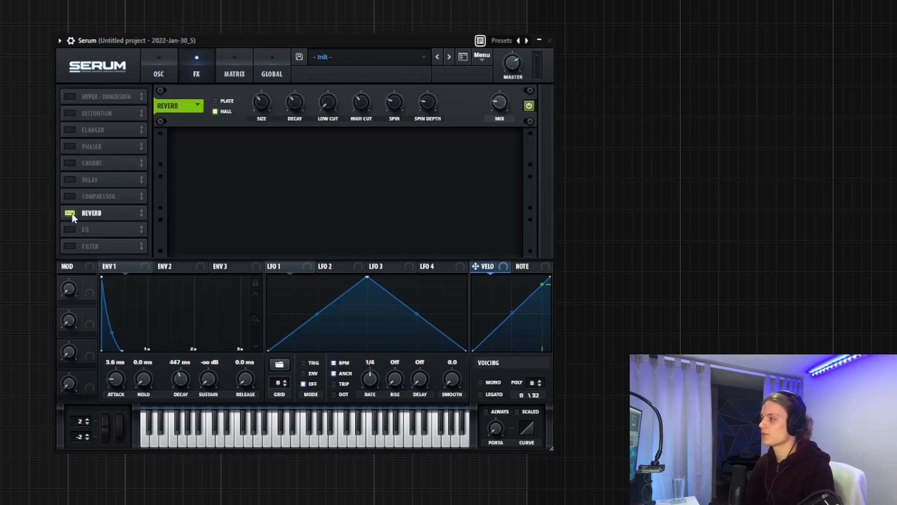
{"action": "left_click", "coordinate": [223, 101]}
{"action": "mouse_move", "coordinate": [500, 107]}
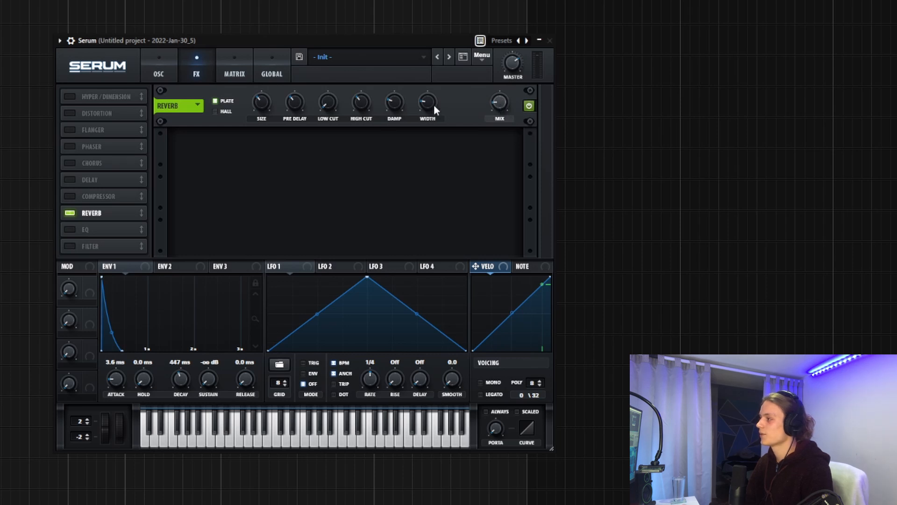
{"action": "mouse_move", "coordinate": [432, 92]}
{"action": "left_click", "coordinate": [296, 429]}
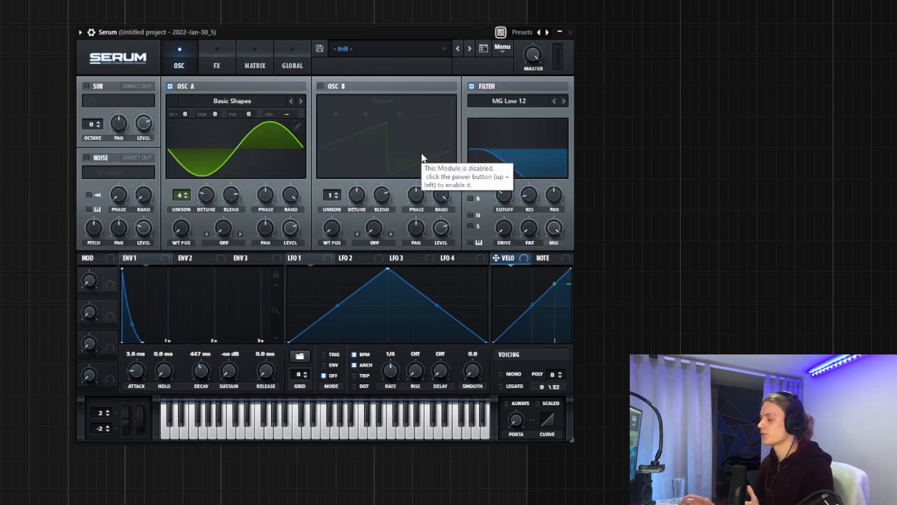
Enable OSC B and load the Analog wavetable Basic Shapes into it.
{"action": "left_click", "coordinate": [321, 87]}
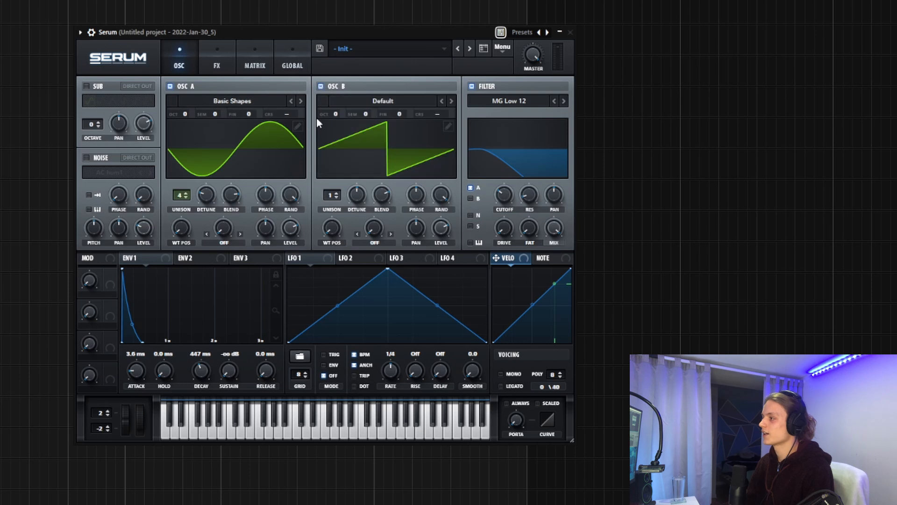
{"action": "left_click", "coordinate": [369, 107]}
{"action": "mouse_move", "coordinate": [380, 158]}
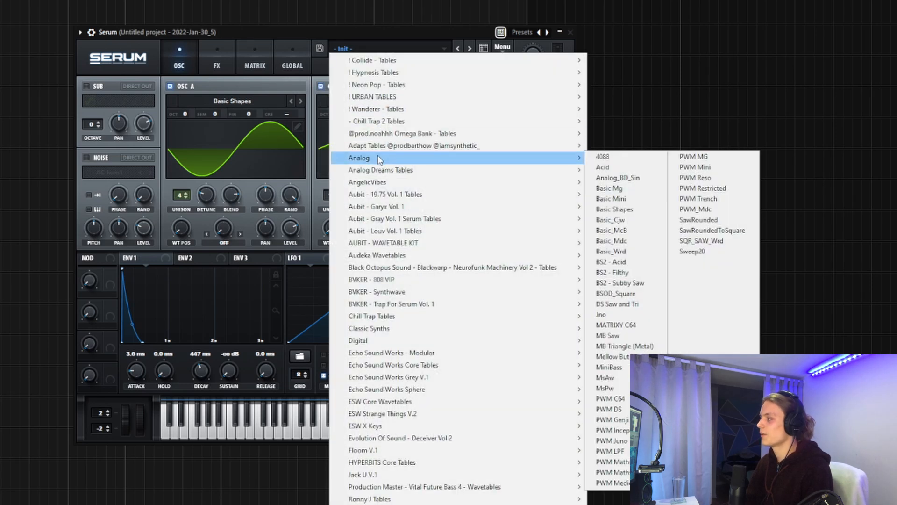
{"action": "left_click", "coordinate": [628, 211]}
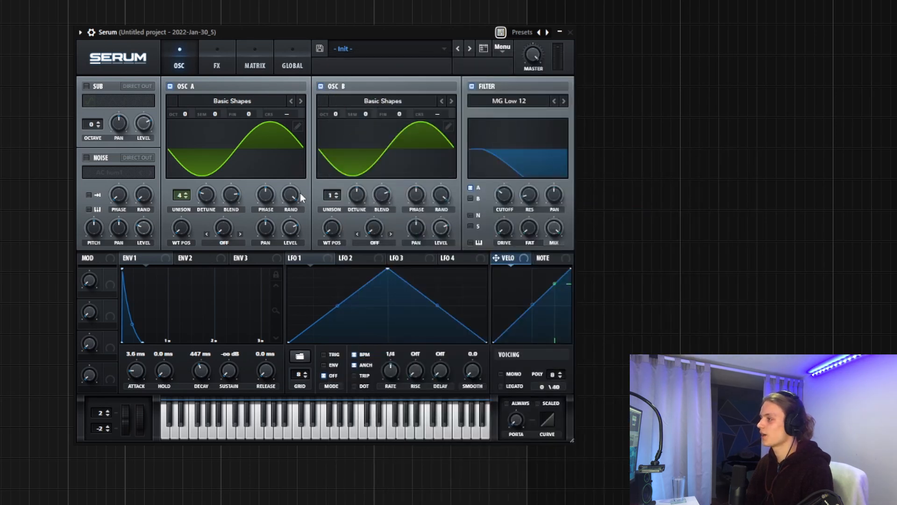
Raise OSC B's octave to +1, set its unison to 8 voices with about 0.10 detune, and audition notes.
{"action": "left_click_drag", "start_coordinate": [335, 113], "coordinate": [338, 103]}
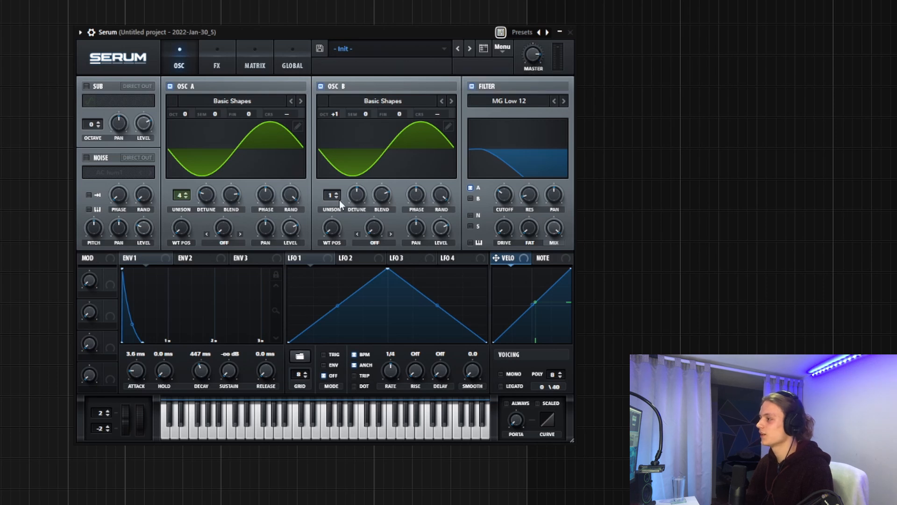
{"action": "left_click_drag", "start_coordinate": [339, 200], "coordinate": [360, 216]}
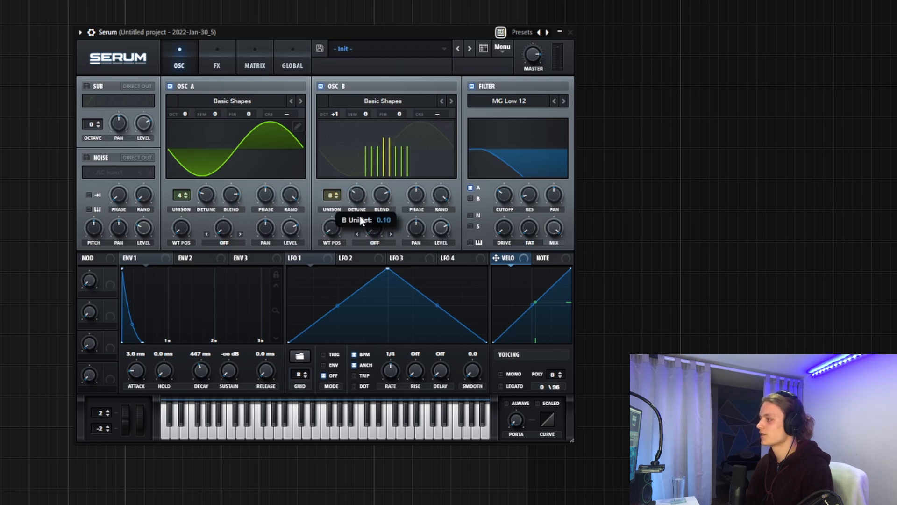
{"action": "left_click", "coordinate": [343, 423]}
{"action": "left_click", "coordinate": [343, 423]}
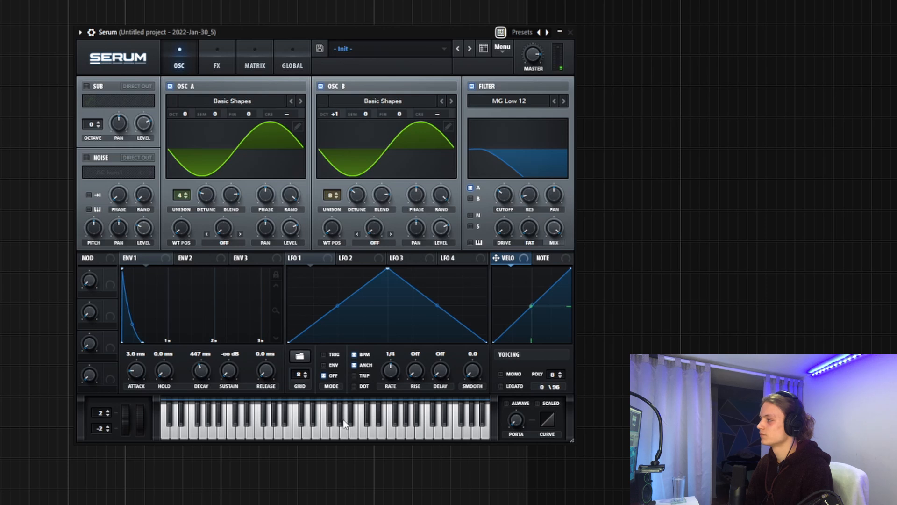
{"action": "left_click", "coordinate": [344, 425]}
Route only OSC B through the MG Low 12 filter by disabling OSC A's routing and enabling OSC B's.
{"action": "left_click", "coordinate": [471, 188]}
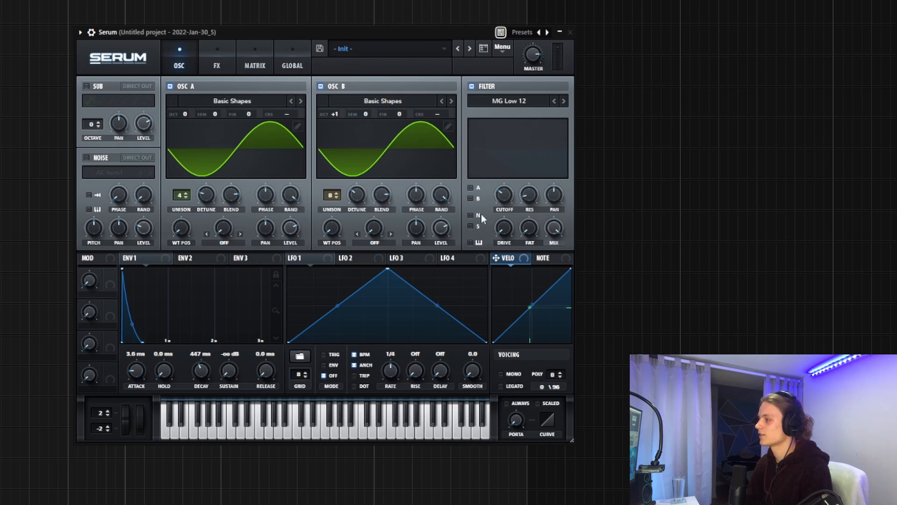
{"action": "left_click", "coordinate": [471, 199]}
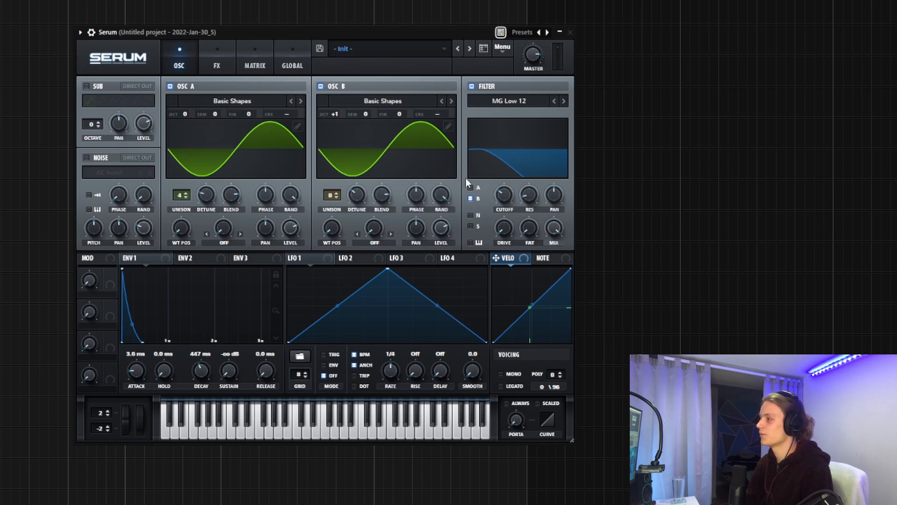
Audition notes through the filter and assign LFO 1 to modulate the filter cutoff.
{"action": "left_click", "coordinate": [330, 420]}
{"action": "left_click", "coordinate": [334, 430]}
{"action": "left_click", "coordinate": [336, 423]}
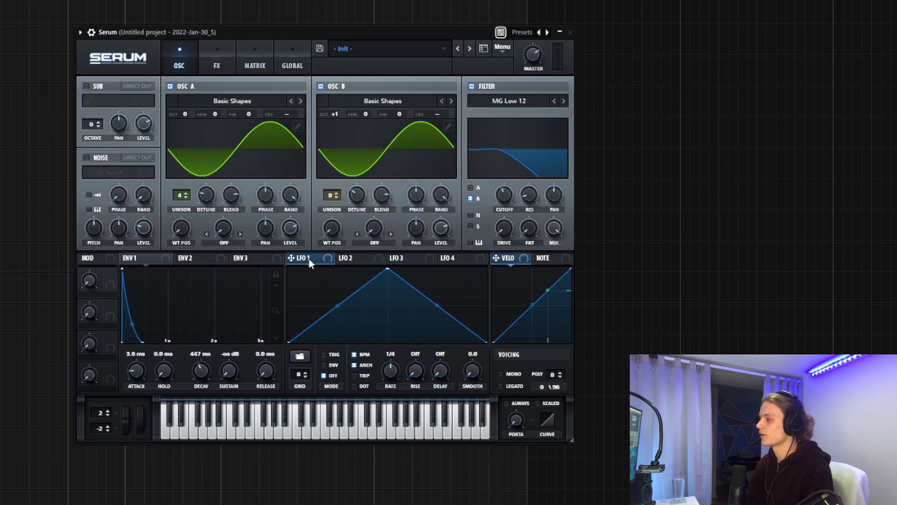
{"action": "left_click_drag", "start_coordinate": [310, 259], "coordinate": [506, 193]}
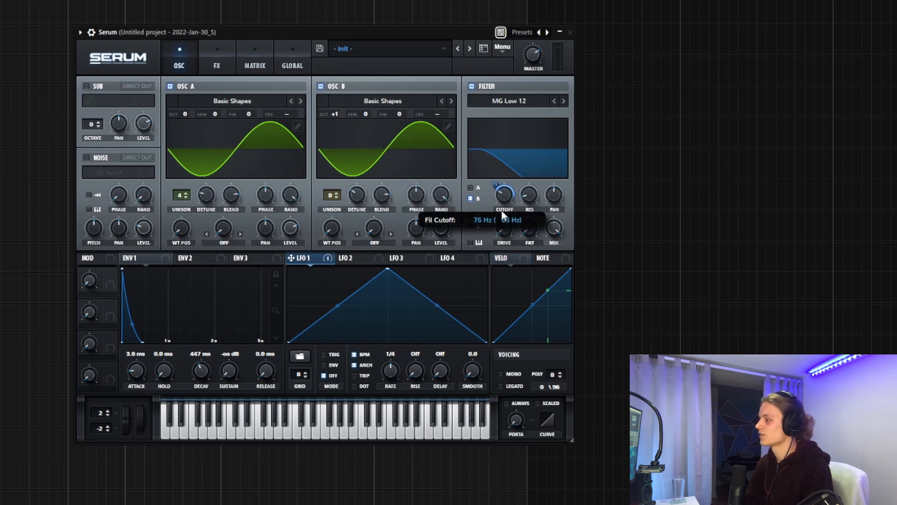
Set LFO 1 to ENV mode with a single rising ramp and a 1/8 rate, auditioning notes along the way.
{"action": "left_click", "coordinate": [324, 365]}
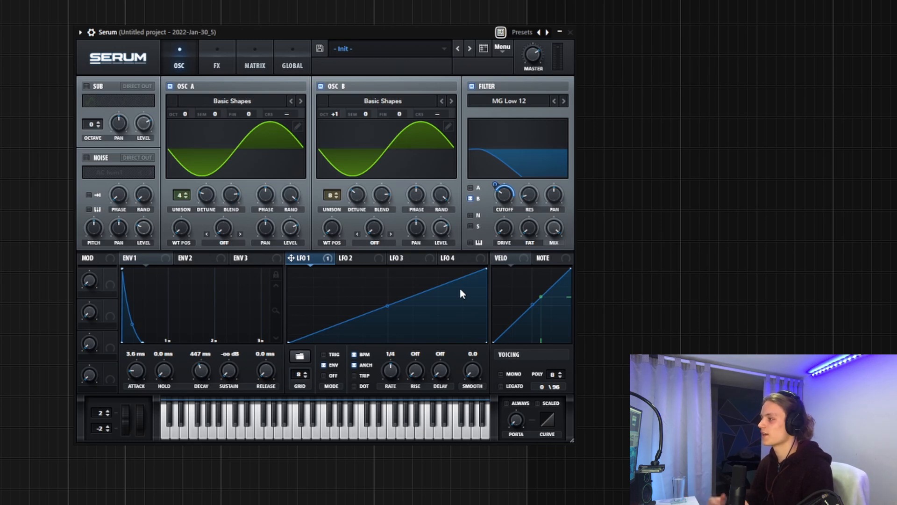
{"action": "left_click", "coordinate": [301, 418]}
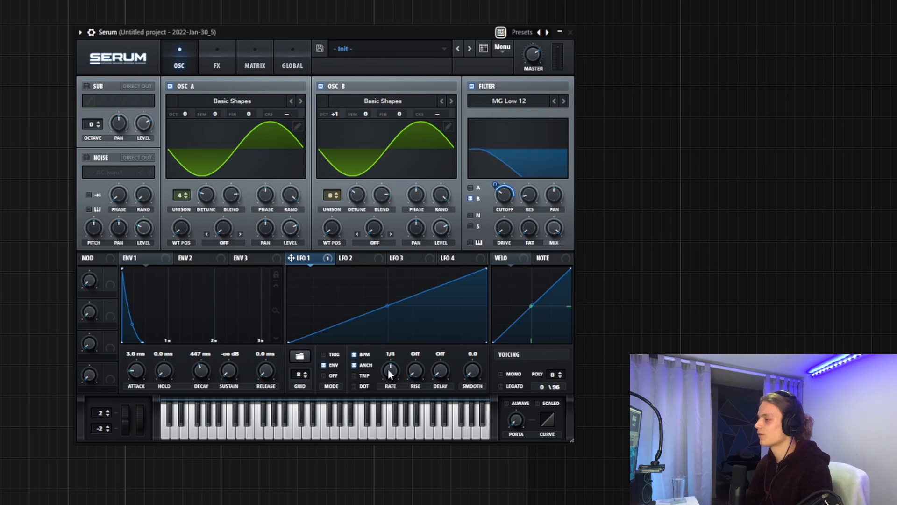
{"action": "left_click_drag", "start_coordinate": [393, 373], "coordinate": [393, 377]}
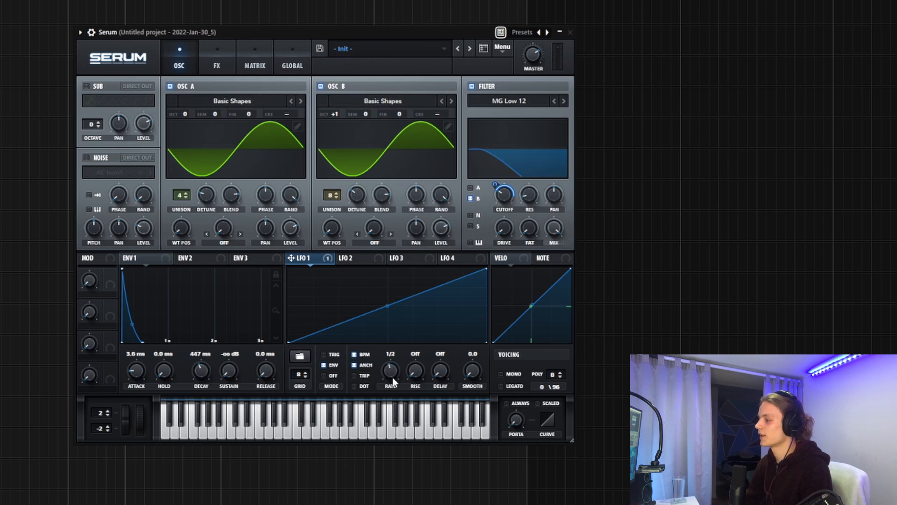
{"action": "left_click", "coordinate": [343, 422]}
{"action": "left_click", "coordinate": [343, 422]}
Raise OSC B's octave to +2 and lower its level while auditioning notes.
{"action": "left_click", "coordinate": [342, 421]}
{"action": "left_click", "coordinate": [315, 422]}
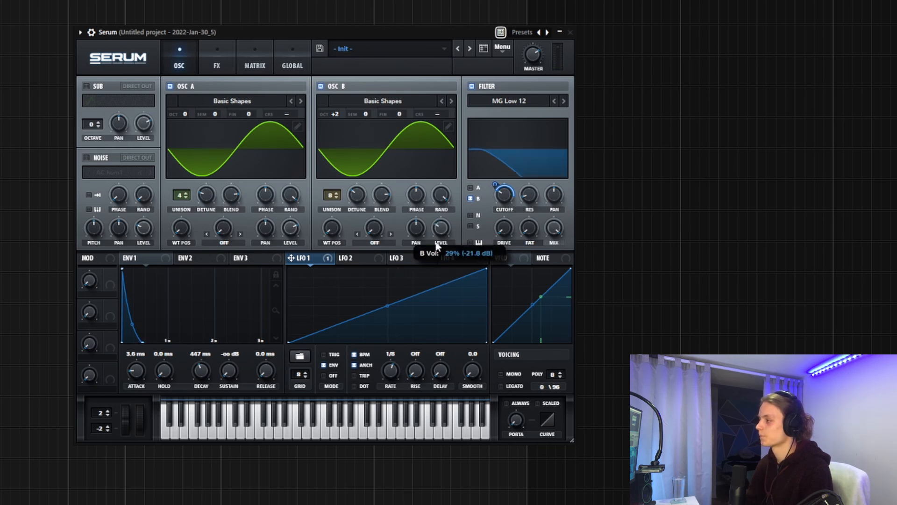
{"action": "left_click", "coordinate": [316, 417]}
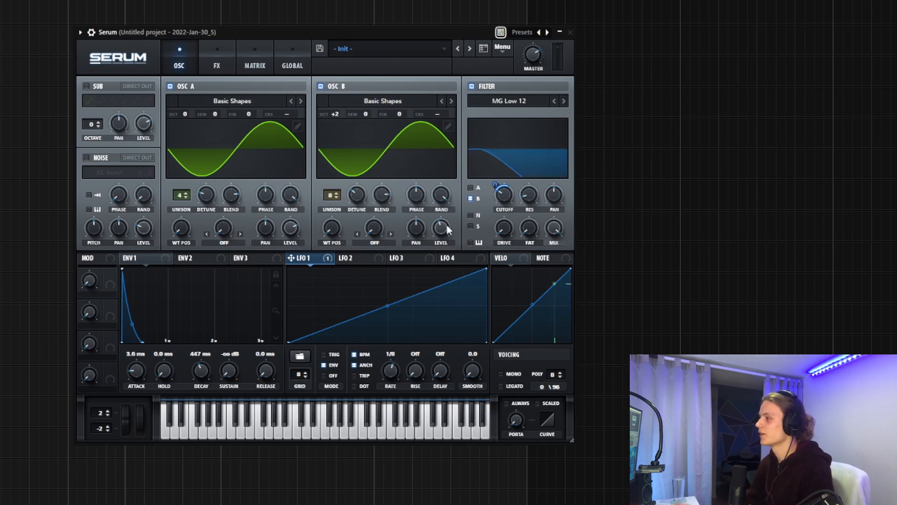
Enable the Hyper/Dimension effect and raise its Hyper mix, Dimension size and Dimension mix.
{"action": "left_click", "coordinate": [217, 65]}
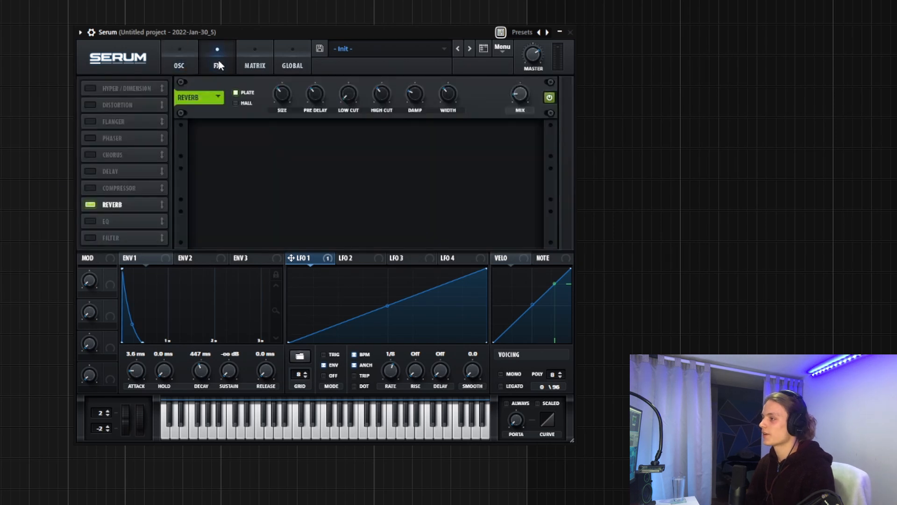
{"action": "left_click", "coordinate": [91, 89]}
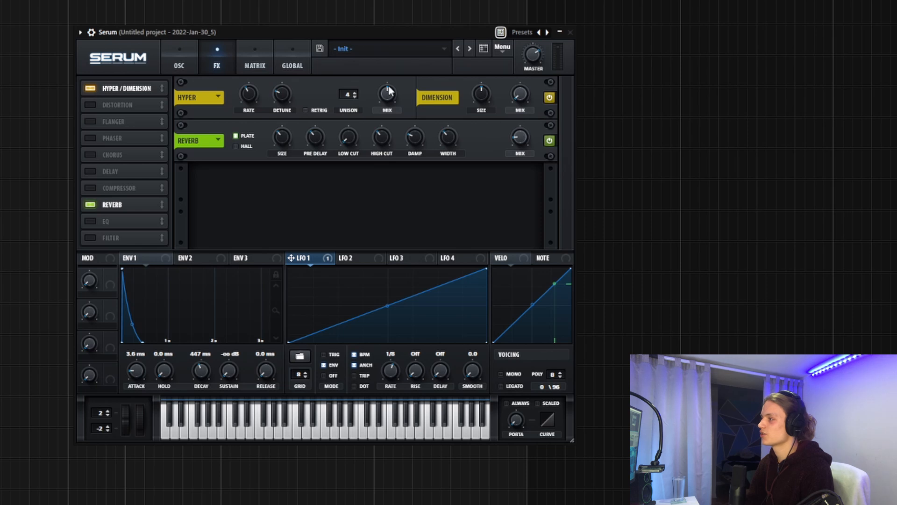
{"action": "mouse_move", "coordinate": [389, 90]}
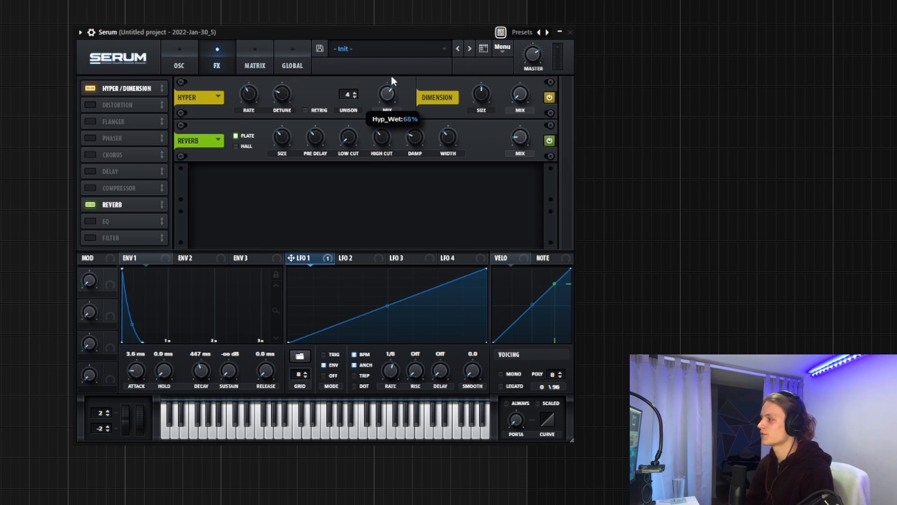
{"action": "mouse_move", "coordinate": [486, 89]}
{"action": "left_click_drag", "start_coordinate": [523, 90], "coordinate": [524, 82]}
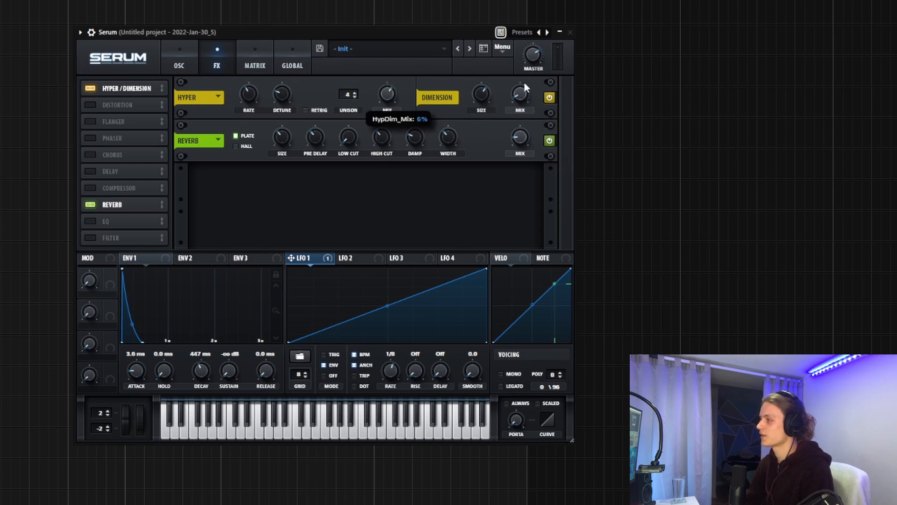
Assign LFO 1 to modulate the Dimension mix and audition notes before and after.
{"action": "left_click", "coordinate": [329, 419]}
{"action": "left_click", "coordinate": [330, 419]}
{"action": "left_click", "coordinate": [332, 423]}
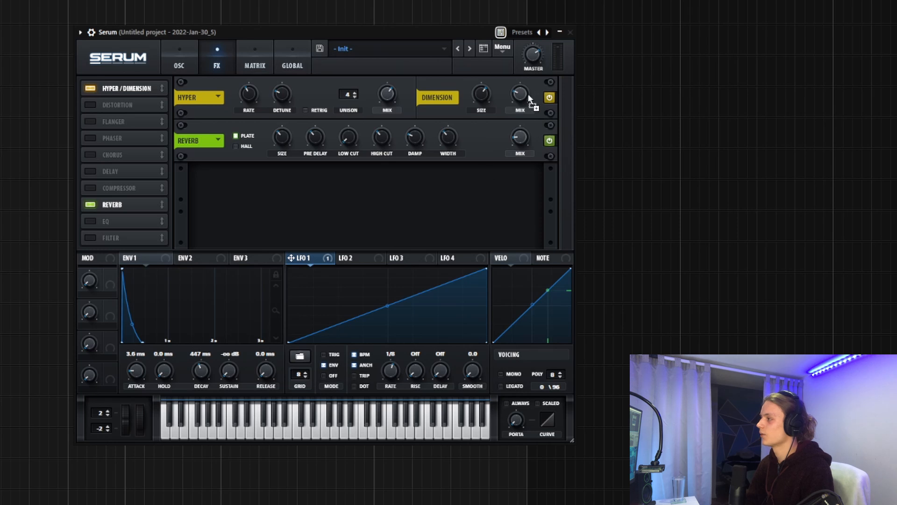
{"action": "left_click_drag", "start_coordinate": [520, 97], "coordinate": [521, 97]}
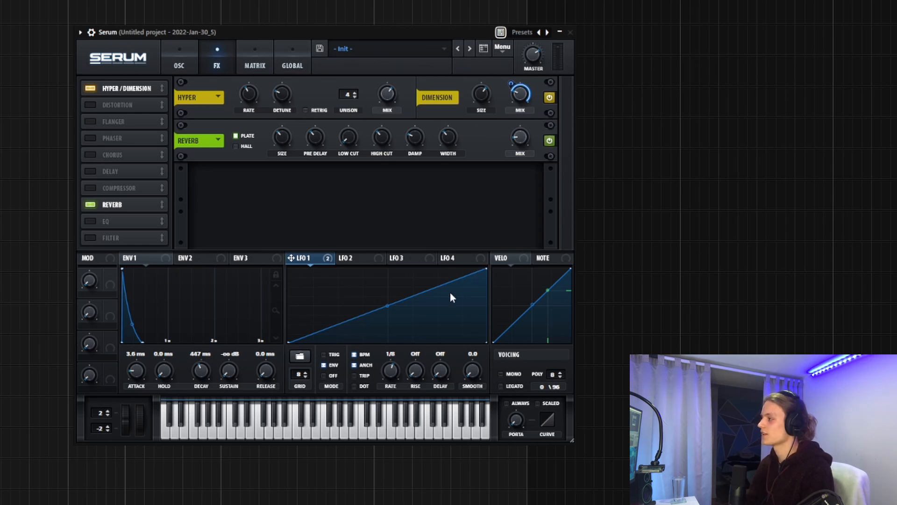
{"action": "left_click", "coordinate": [316, 418]}
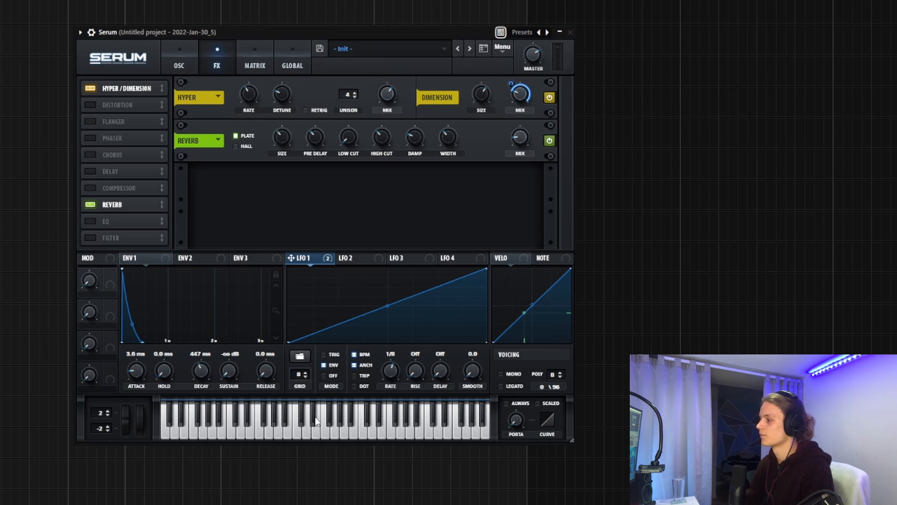
{"action": "left_click", "coordinate": [316, 418]}
{"action": "left_click", "coordinate": [315, 421]}
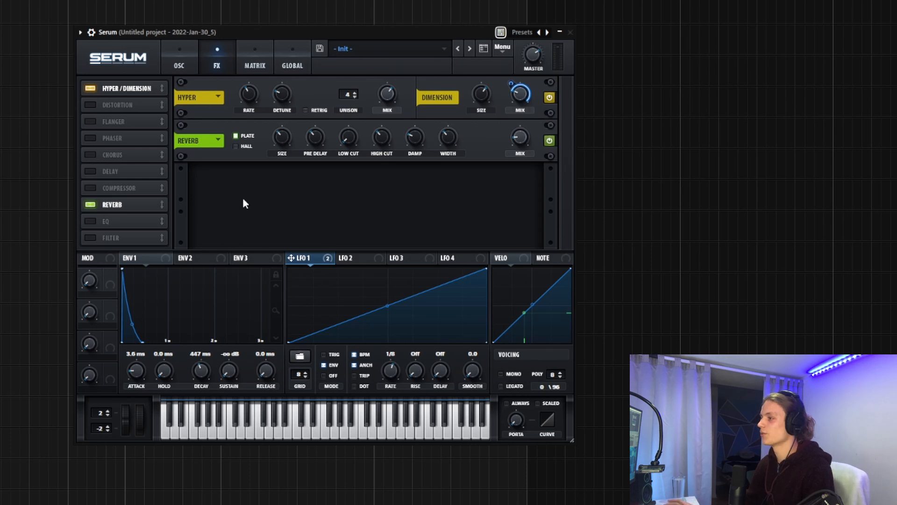
Enable the delay effect, link its two sides at a 1/2 delay time, and audition notes.
{"action": "left_click", "coordinate": [89, 172]}
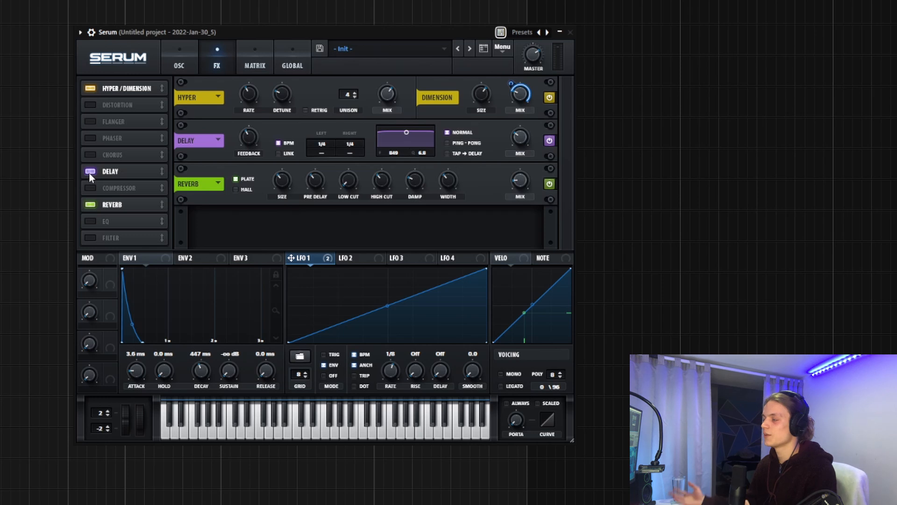
{"action": "left_click", "coordinate": [278, 153]}
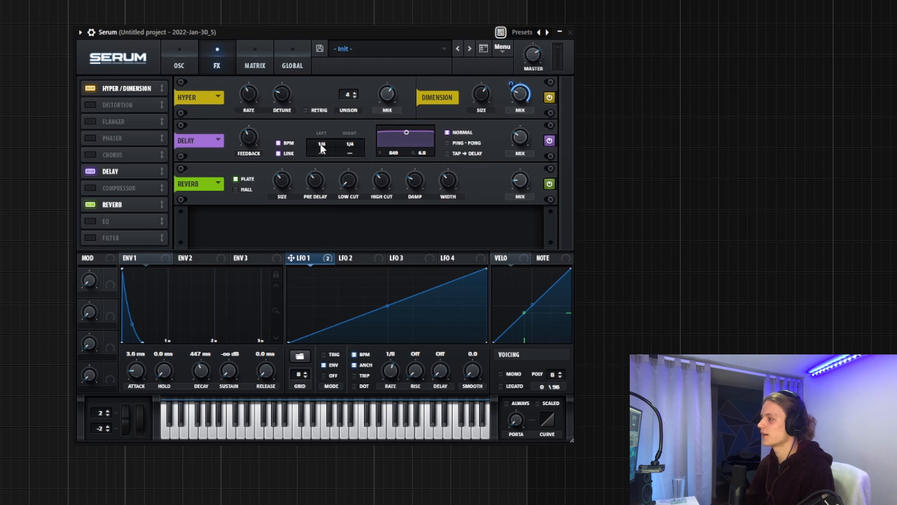
{"action": "left_click_drag", "start_coordinate": [322, 147], "coordinate": [322, 141]}
{"action": "left_click", "coordinate": [329, 431]}
{"action": "left_click", "coordinate": [329, 424]}
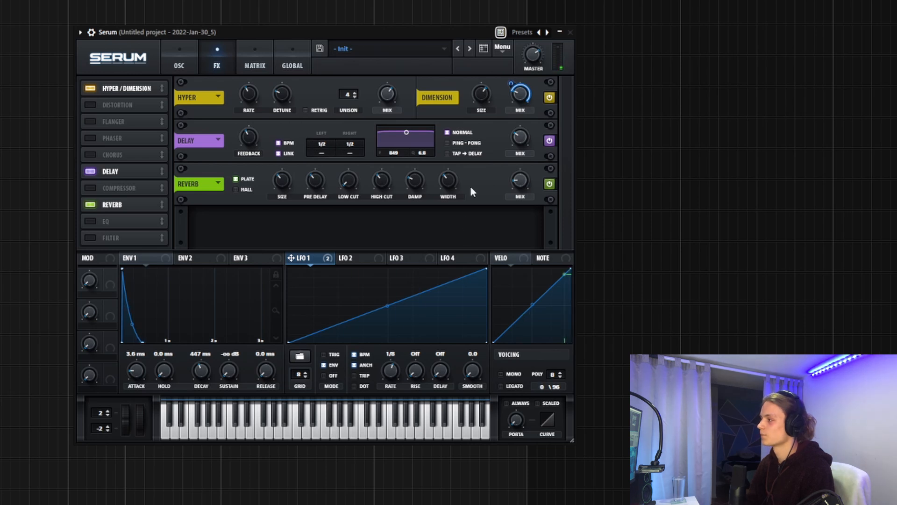
Switch the delay to Ping-Pong mode, adjust its filter to a Q of 2.4 with a lower frequency, and audition a note.
{"action": "left_click", "coordinate": [449, 143]}
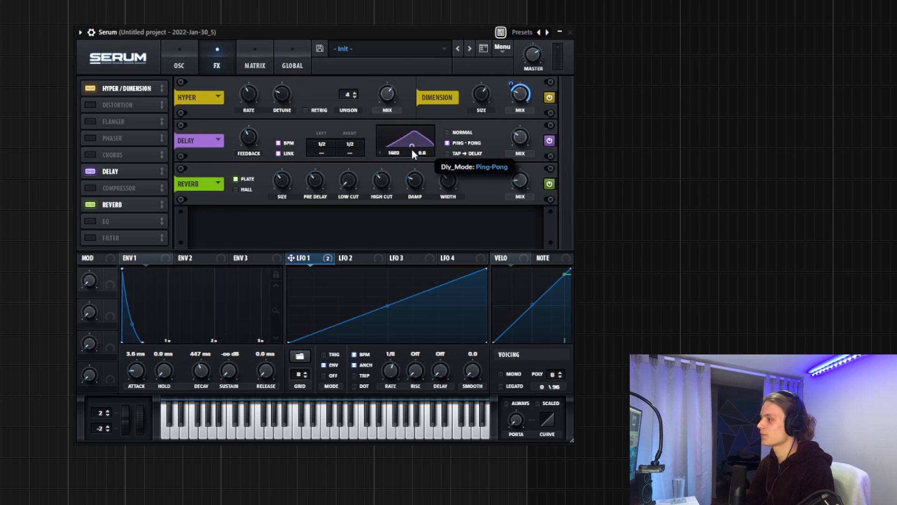
{"action": "left_click_drag", "start_coordinate": [402, 143], "coordinate": [402, 144]}
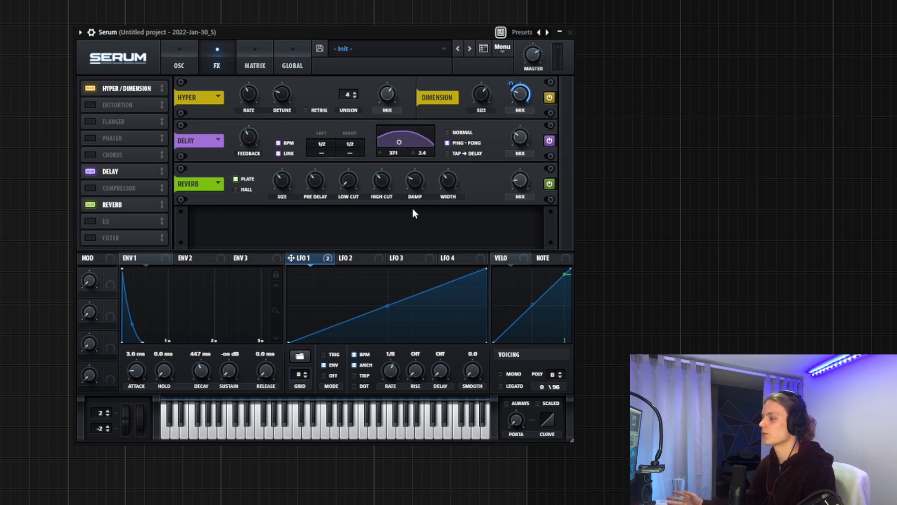
{"action": "left_click", "coordinate": [304, 422]}
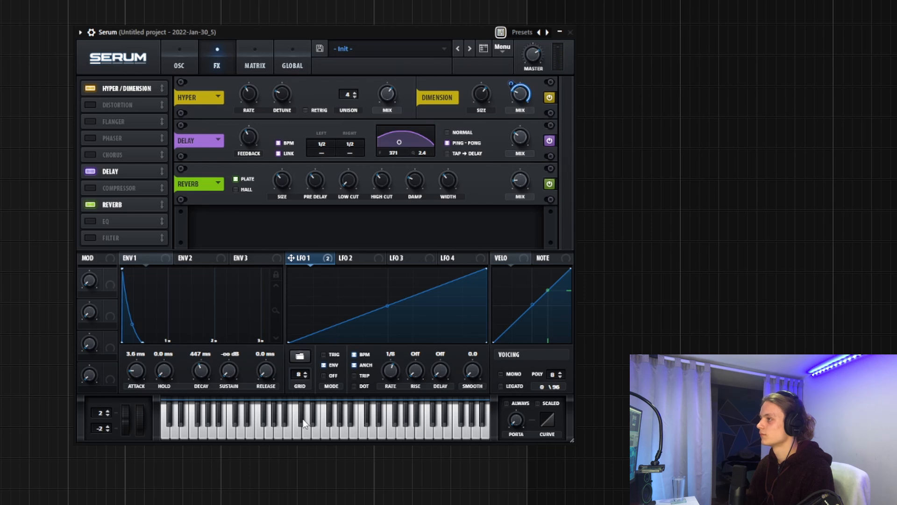
Set the linked delay times to 1/4 and audition the finished pluck on several notes.
{"action": "left_click_drag", "start_coordinate": [330, 143], "coordinate": [338, 157]}
{"action": "left_click", "coordinate": [339, 425]}
{"action": "left_click", "coordinate": [344, 423]}
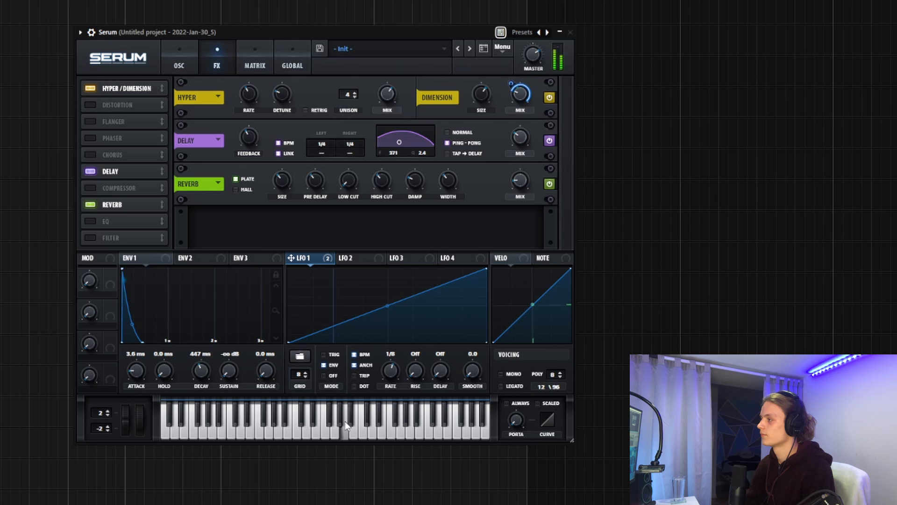
{"action": "left_click", "coordinate": [368, 423]}
{"action": "left_click", "coordinate": [372, 419]}
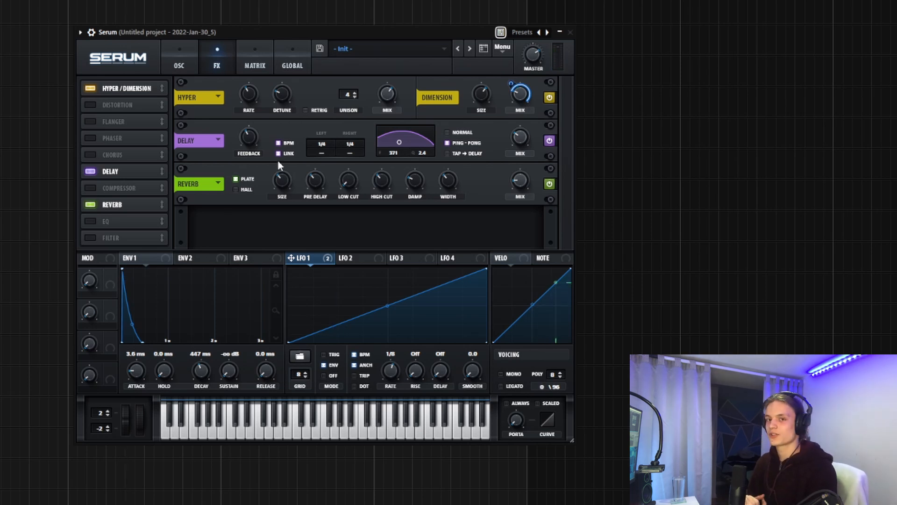
{"action": "left_click", "coordinate": [301, 425]}
{"action": "left_click", "coordinate": [303, 425]}
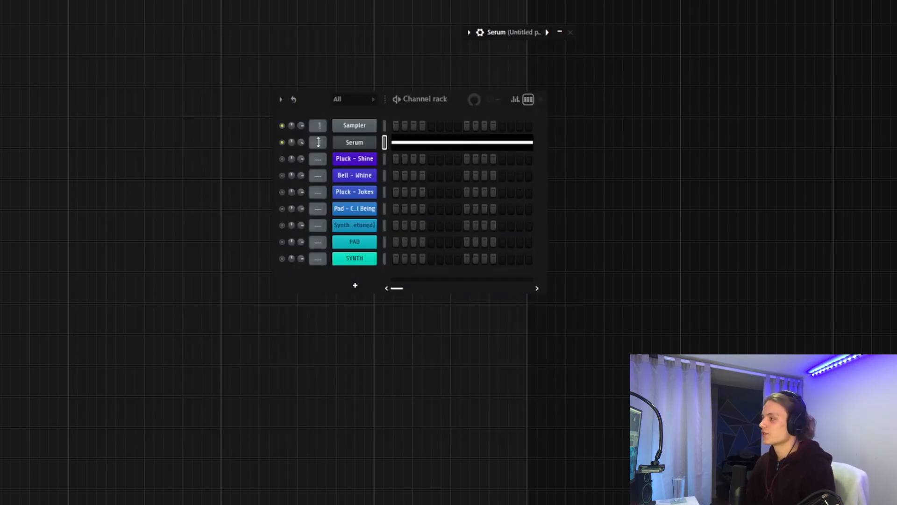
Assign the Serum channel to mixer track 2 and set the audio input of mixer track 1 to Input 8.
{"action": "left_click_drag", "start_coordinate": [318, 142], "coordinate": [319, 138]}
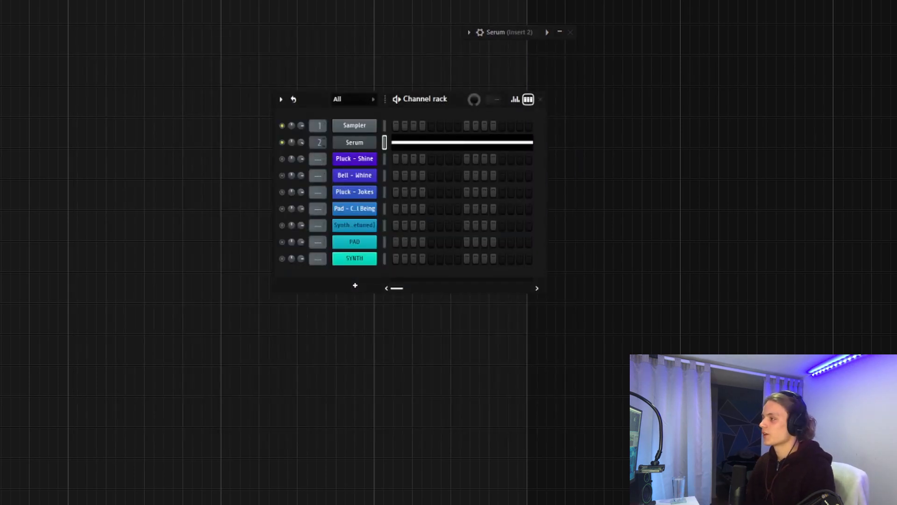
{"action": "key", "text": "F6"}
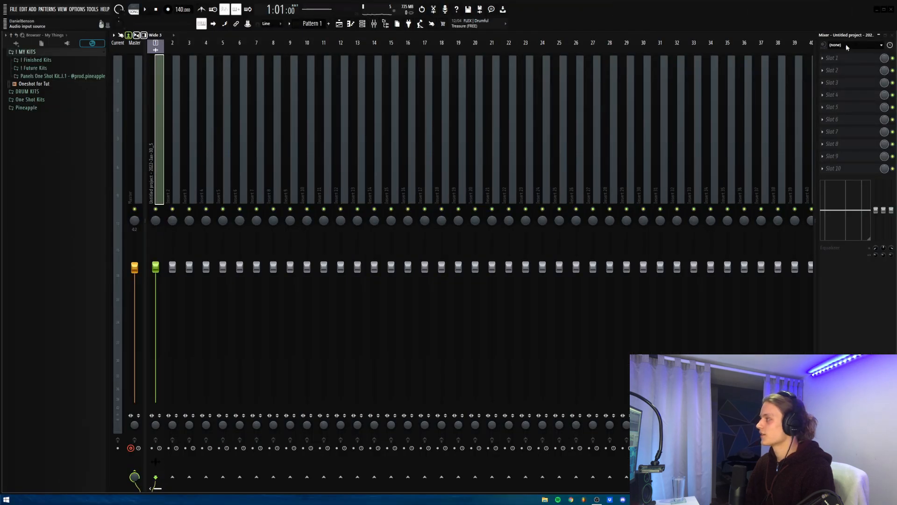
{"action": "left_click", "coordinate": [846, 44]}
{"action": "left_click", "coordinate": [855, 178]}
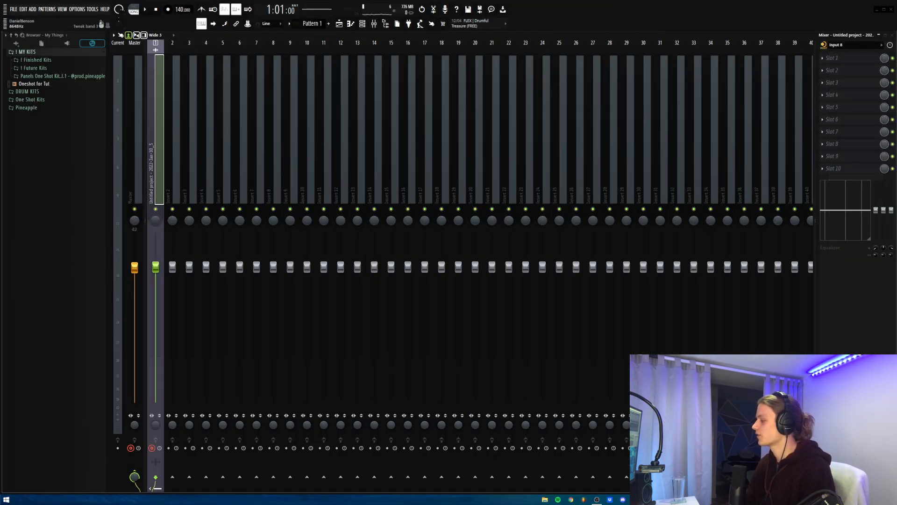
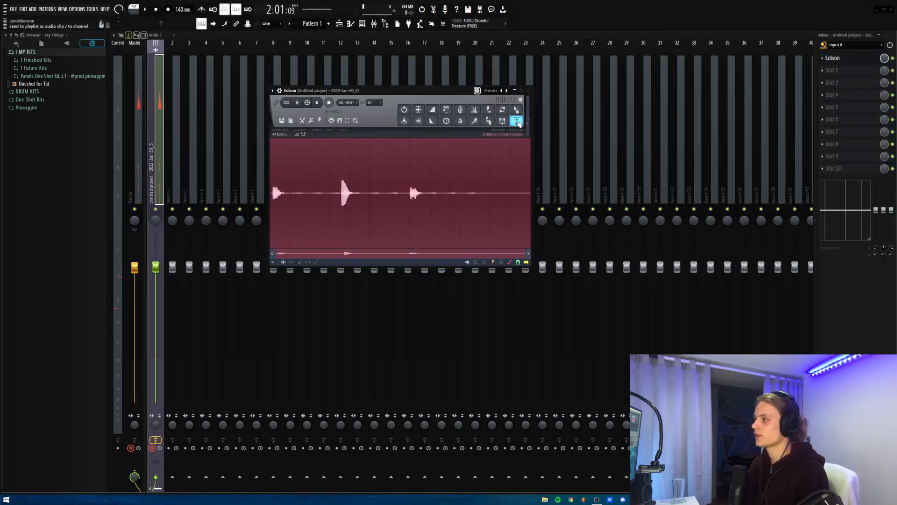
Send the Edison recording to the playlist as an audio clip and trim both ends to isolate the second recorded note.
{"action": "left_click", "coordinate": [516, 121]}
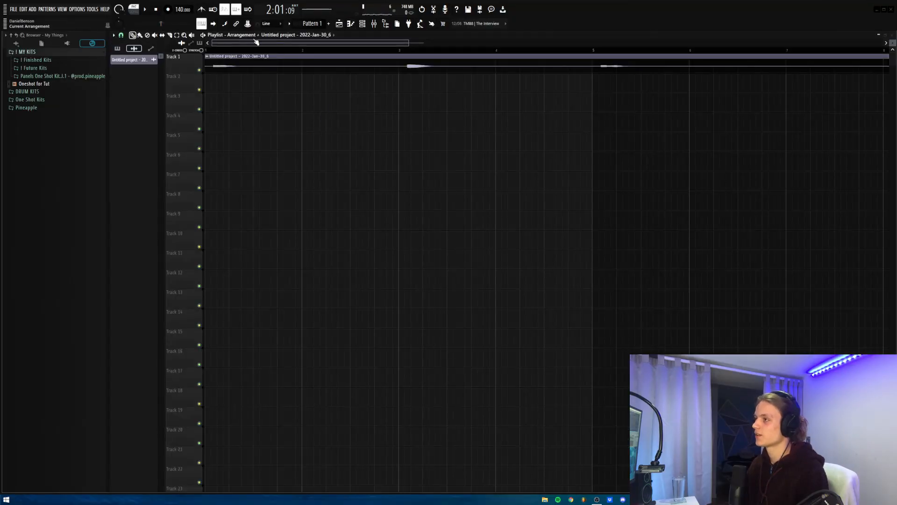
{"action": "scroll", "coordinate": [256, 50], "scroll_direction": "down", "scroll_amount": 5}
{"action": "scroll", "coordinate": [256, 50], "scroll_direction": "up", "scroll_amount": 3}
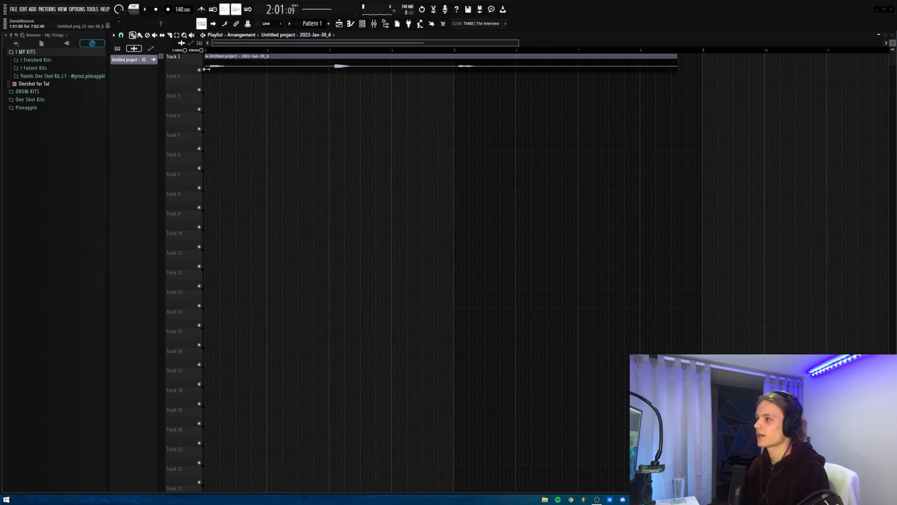
{"action": "left_click_drag", "start_coordinate": [207, 69], "coordinate": [232, 66]}
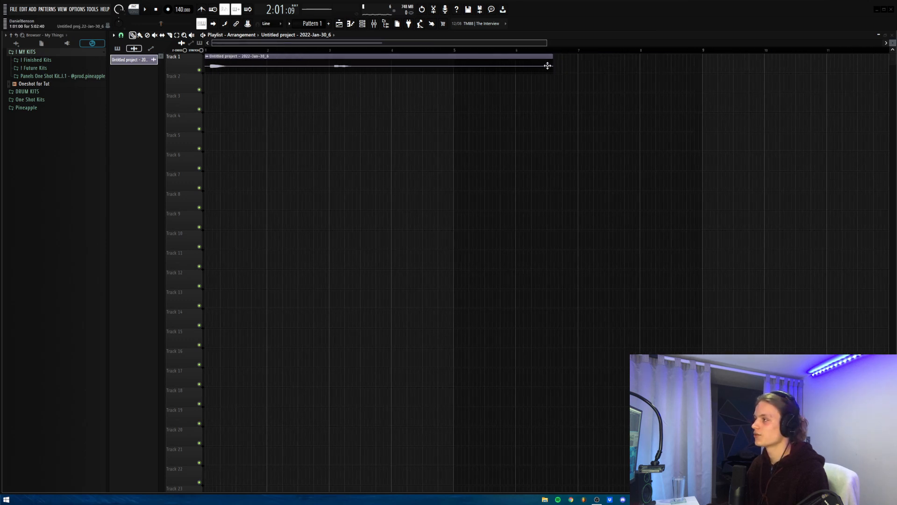
{"action": "left_click_drag", "start_coordinate": [548, 66], "coordinate": [327, 71]}
Trim the silence before the note's attack and move the clip to the very start of the playlist.
{"action": "scroll", "coordinate": [260, 53], "scroll_direction": "up", "scroll_amount": 5}
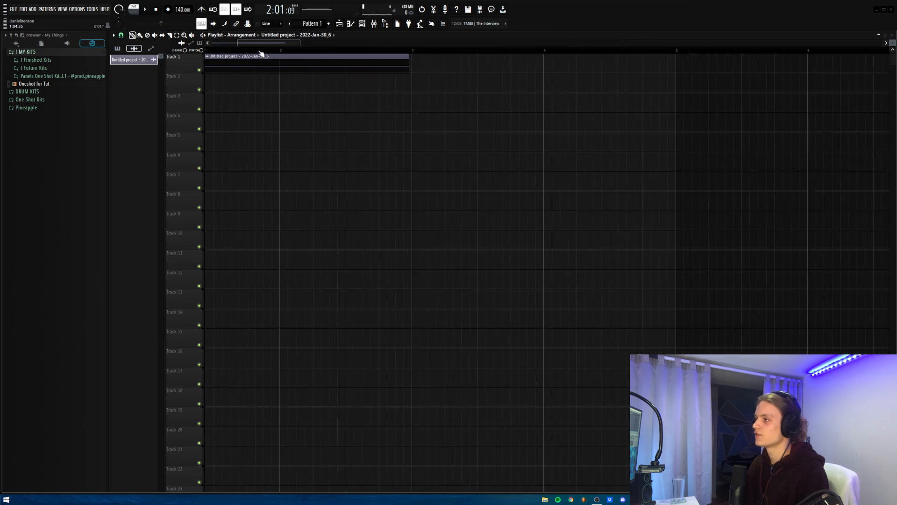
{"action": "left_click_drag", "start_coordinate": [259, 43], "coordinate": [267, 72]}
{"action": "scroll", "coordinate": [247, 55], "scroll_direction": "up", "scroll_amount": 3}
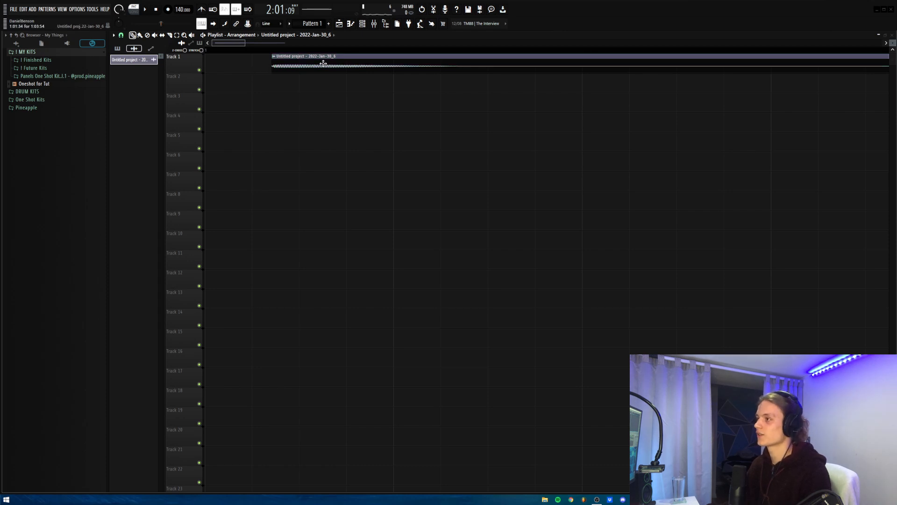
{"action": "left_click_drag", "start_coordinate": [323, 63], "coordinate": [255, 58]}
{"action": "scroll", "coordinate": [258, 52], "scroll_direction": "down", "scroll_amount": 3}
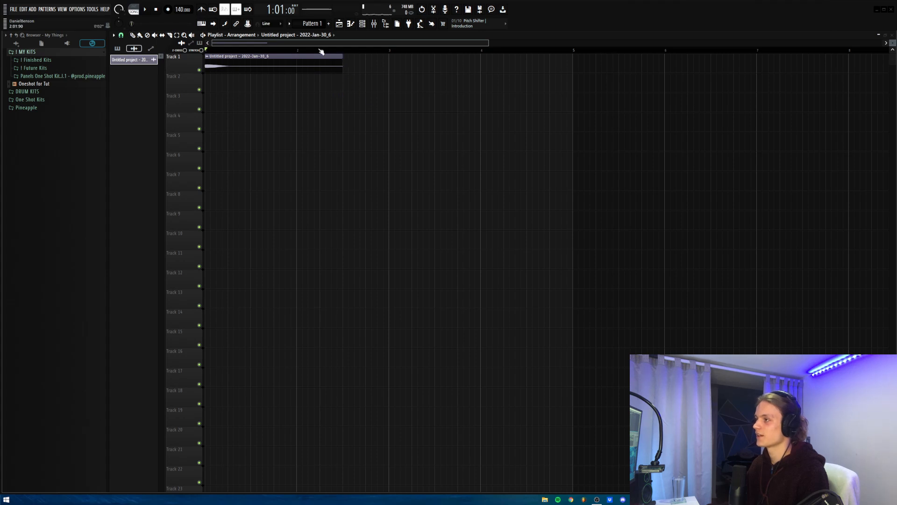
{"action": "scroll", "coordinate": [208, 48], "scroll_direction": "up", "scroll_amount": 3}
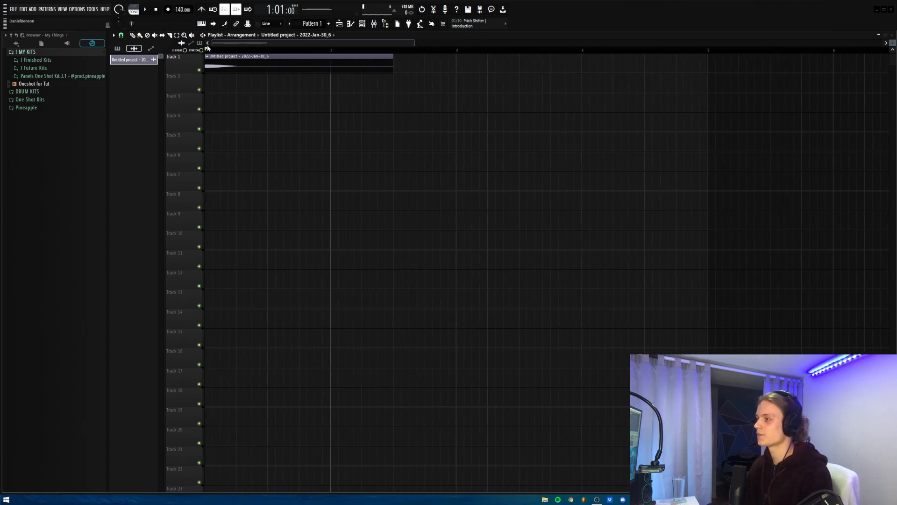
Render the trimmed one-shot clip through the Master mixer track to a new audio clip in the playlist.
{"action": "key", "text": "ctrl+a"}
{"action": "key", "text": "F6"}
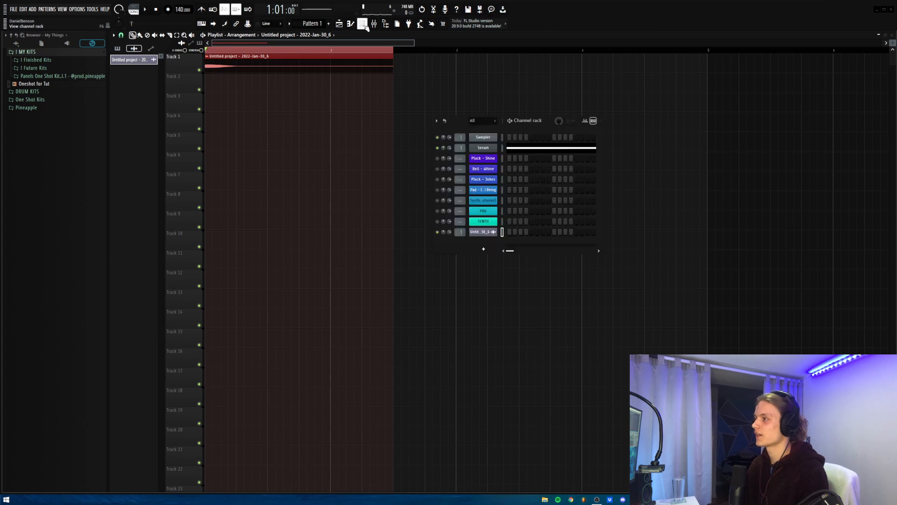
{"action": "key", "text": "F9"}
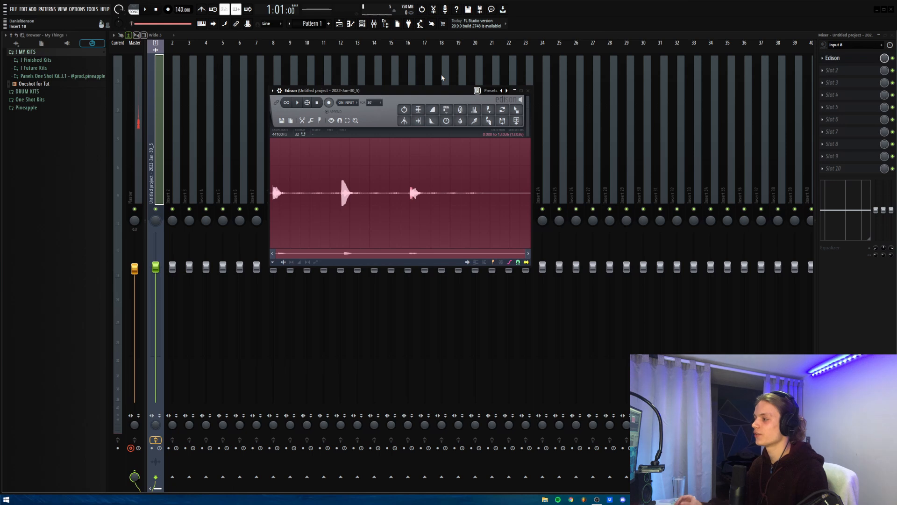
{"action": "left_click", "coordinate": [339, 24]}
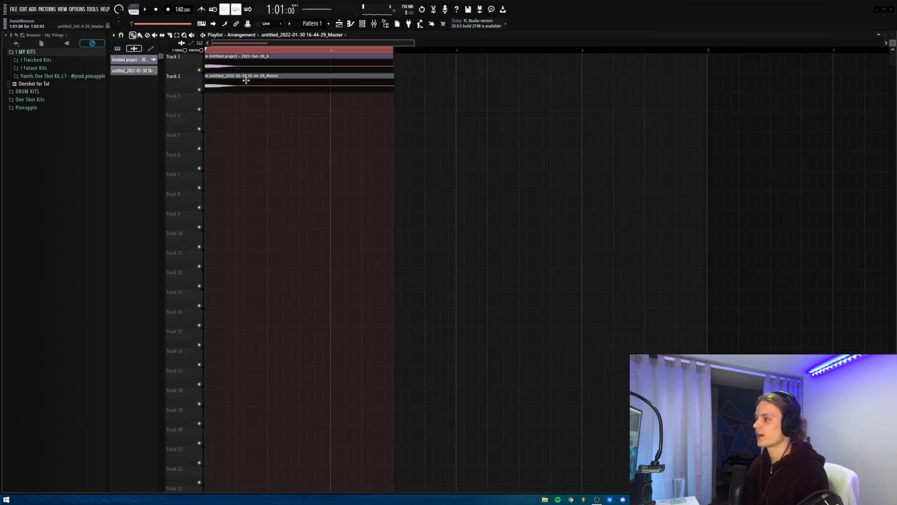
Move the rendered Master clip to Track 3 with the original clip's track muted, and audition it.
{"action": "left_click_drag", "start_coordinate": [245, 81], "coordinate": [242, 109]}
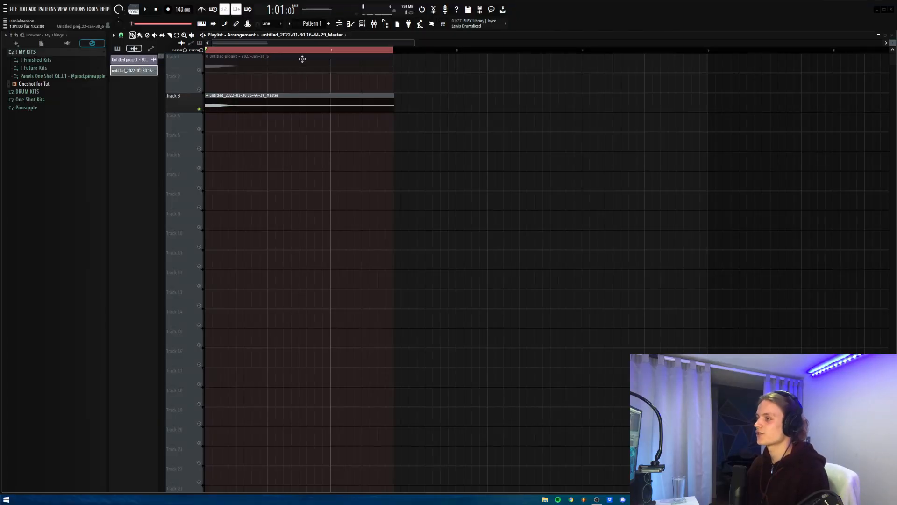
{"action": "left_click", "coordinate": [307, 50]}
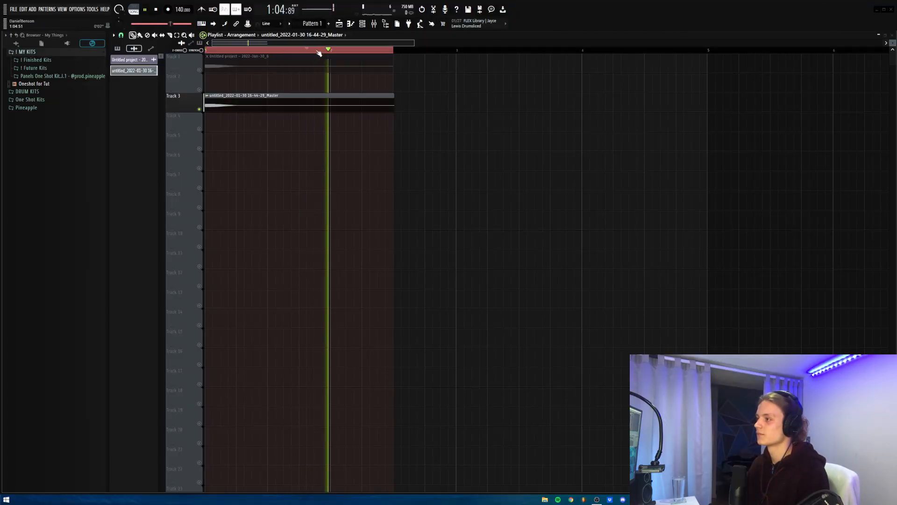
{"action": "key", "text": "space"}
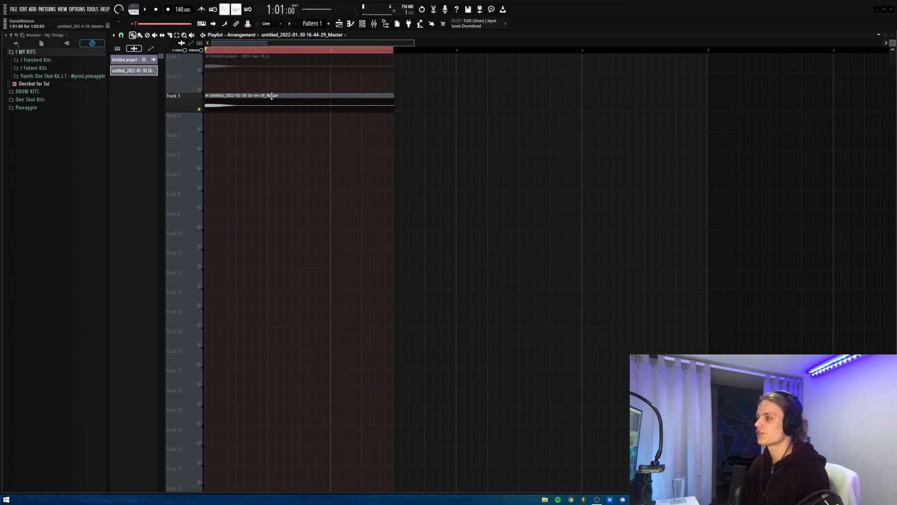
Add a fade-out to the rendered Master clip in its channel settings and route it to mixer track 5.
{"action": "double_click", "coordinate": [275, 102]}
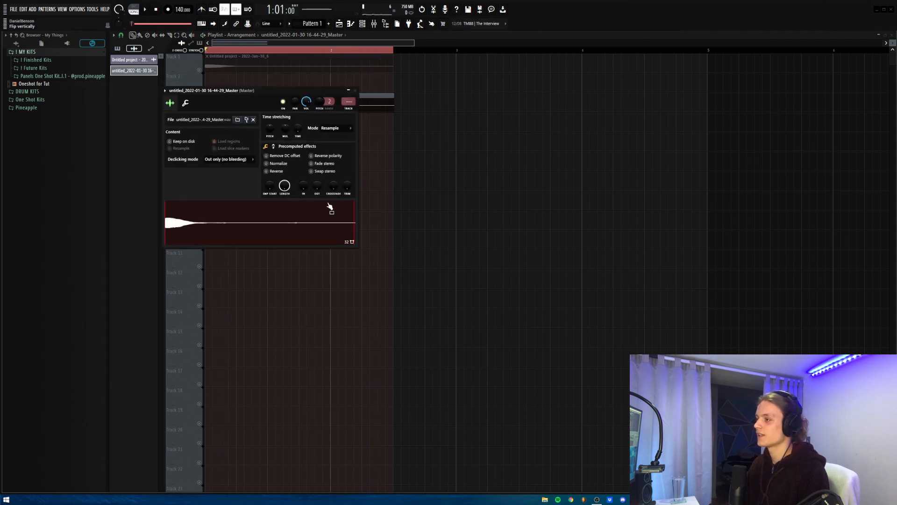
{"action": "left_click_drag", "start_coordinate": [310, 92], "coordinate": [346, 136]}
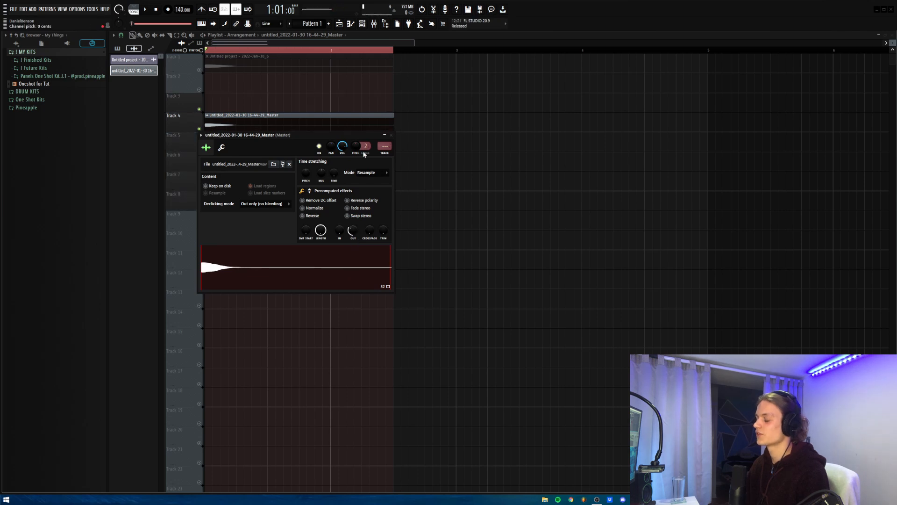
{"action": "left_click_drag", "start_coordinate": [385, 146], "coordinate": [385, 136]}
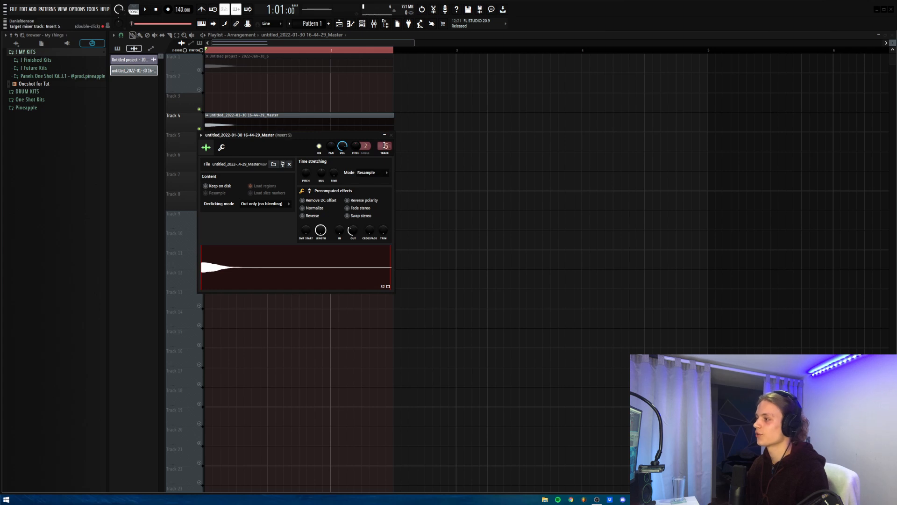
Add Fruity Reeverb 2 to slot 1 of mixer track 5, set its wet level to about 56%, adjust the decay and audition it.
{"action": "left_click", "coordinate": [362, 23]}
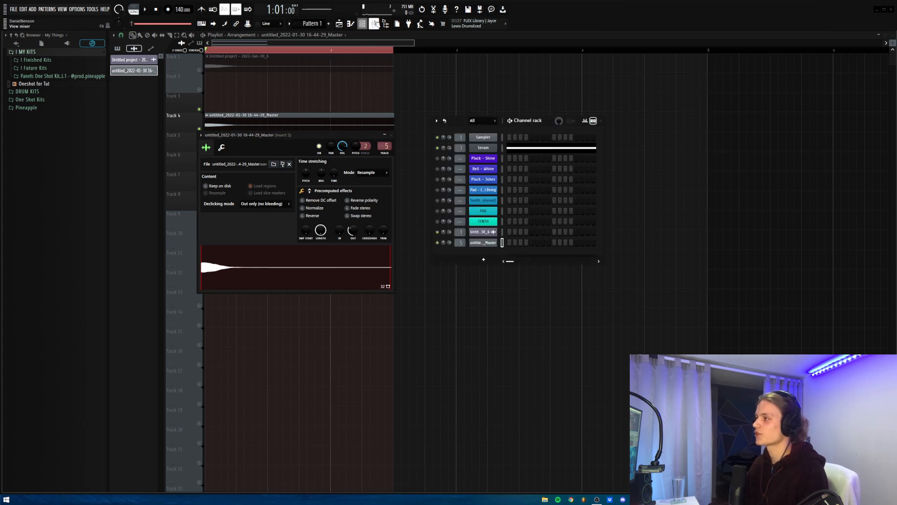
{"action": "left_click", "coordinate": [374, 24]}
{"action": "left_click", "coordinate": [824, 57]}
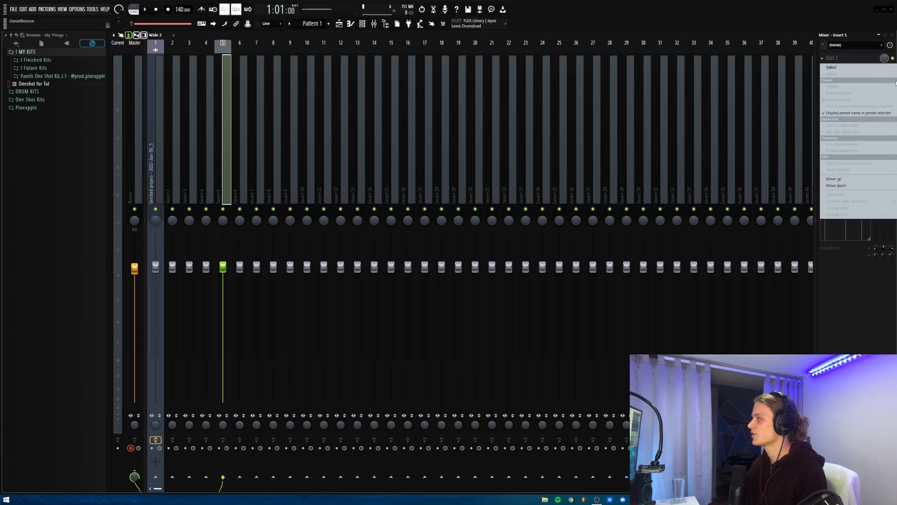
{"action": "left_click", "coordinate": [832, 67]}
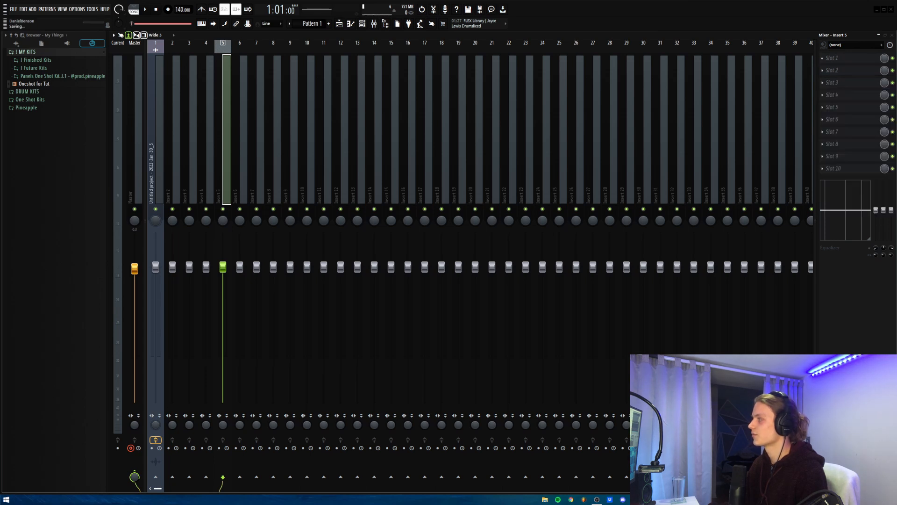
{"action": "left_click", "coordinate": [406, 140]}
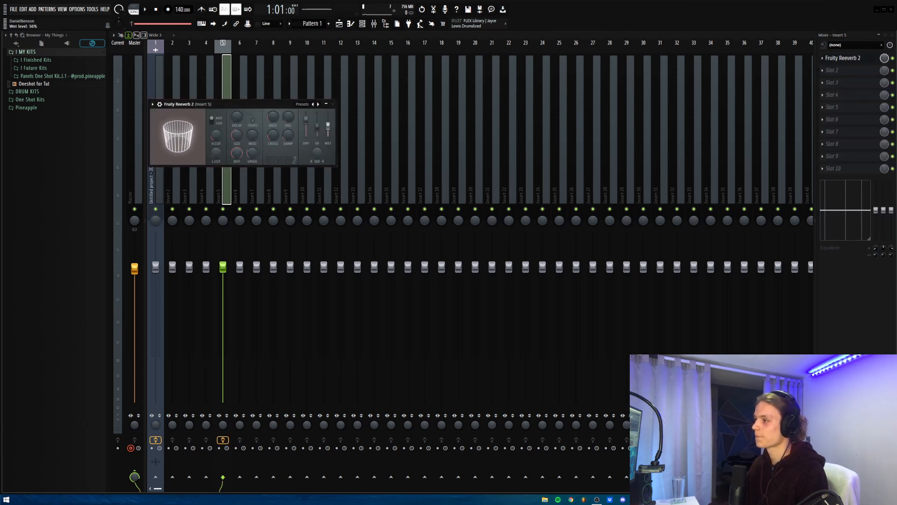
{"action": "key", "text": "space"}
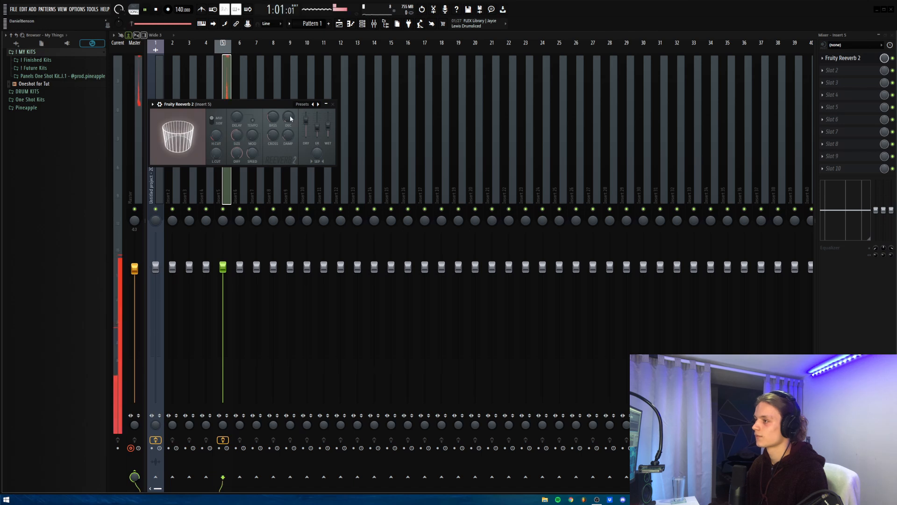
{"action": "left_click_drag", "start_coordinate": [289, 118], "coordinate": [289, 120]}
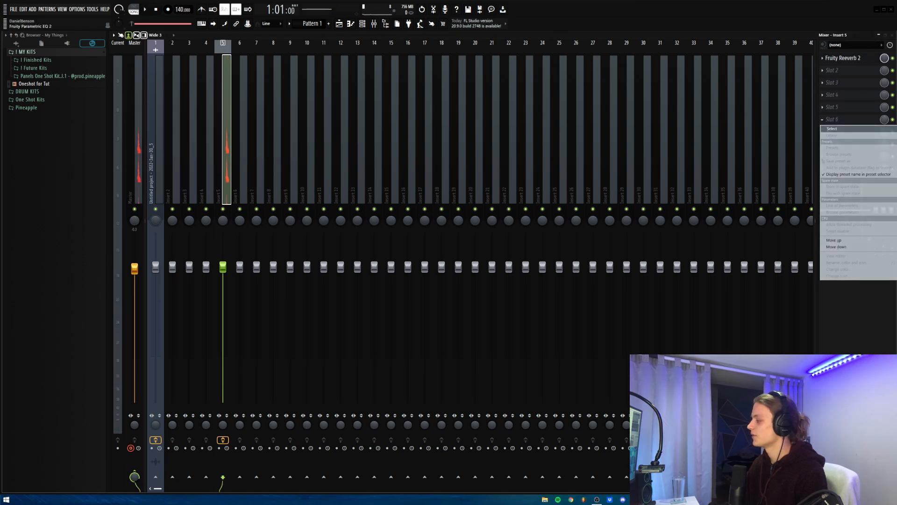
In Fruity Parametric EQ 2 on mixer track 5, cut about 2.8 dB near 302 Hz and boost about 3.5 dB near 2217 Hz.
{"action": "left_click_drag", "start_coordinate": [193, 136], "coordinate": [195, 145]}
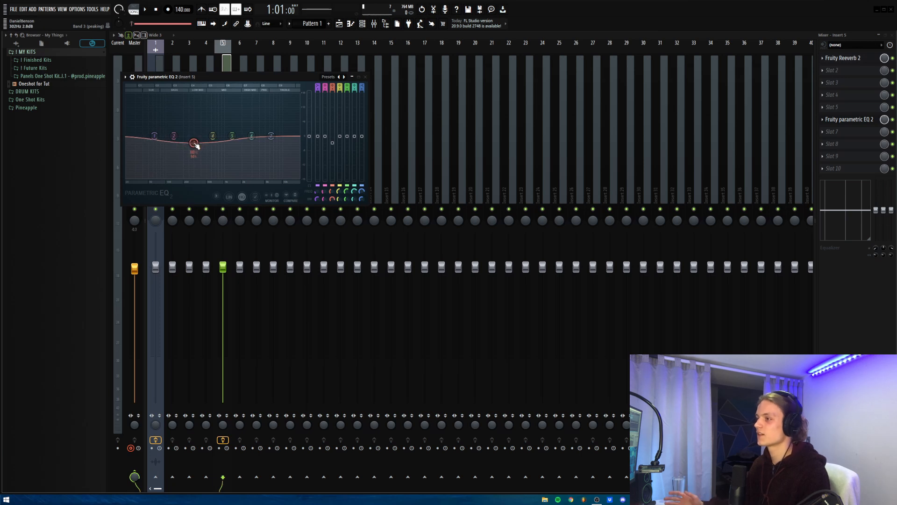
{"action": "key", "text": "space"}
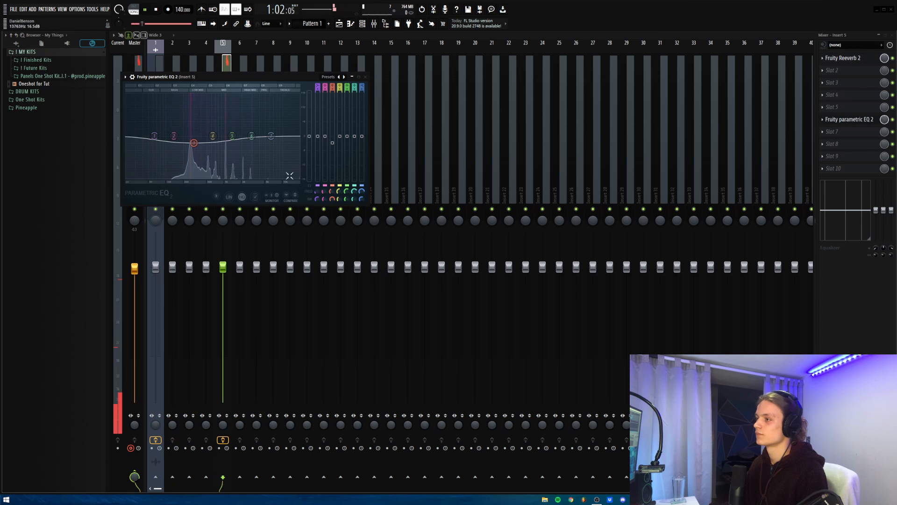
{"action": "left_click_drag", "start_coordinate": [197, 145], "coordinate": [242, 128]}
{"action": "key", "text": "space"}
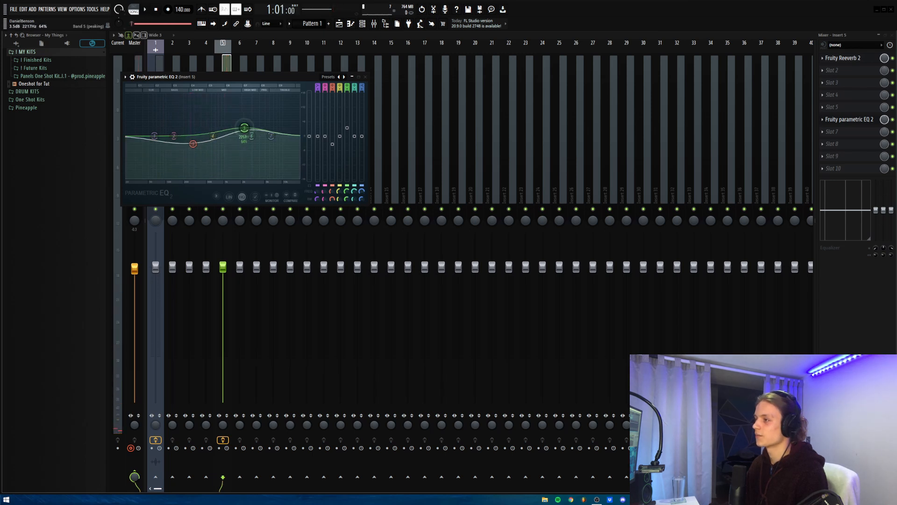
{"action": "key", "text": "space"}
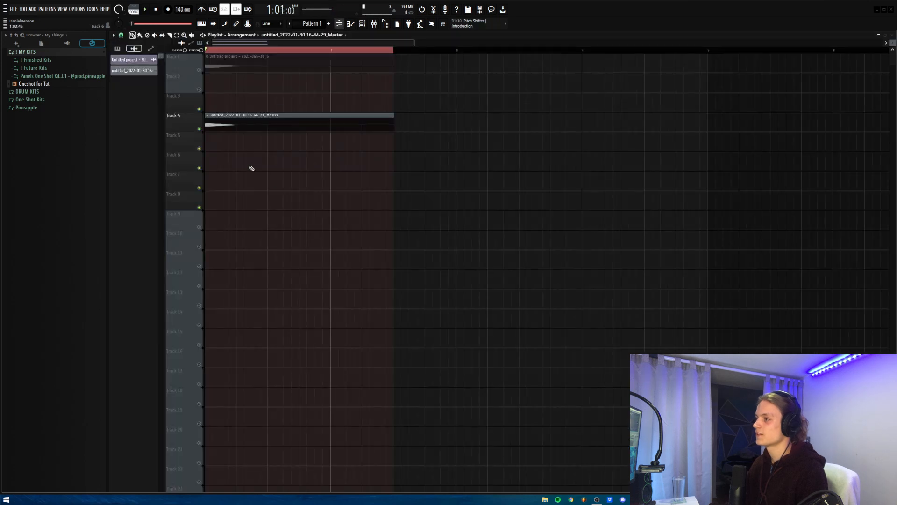
Place a copy of the Master clip on Track 5, make it unique and reverse its sample.
{"action": "left_click", "coordinate": [215, 122]}
{"action": "left_click", "coordinate": [207, 140]}
{"action": "right_click", "coordinate": [207, 141]}
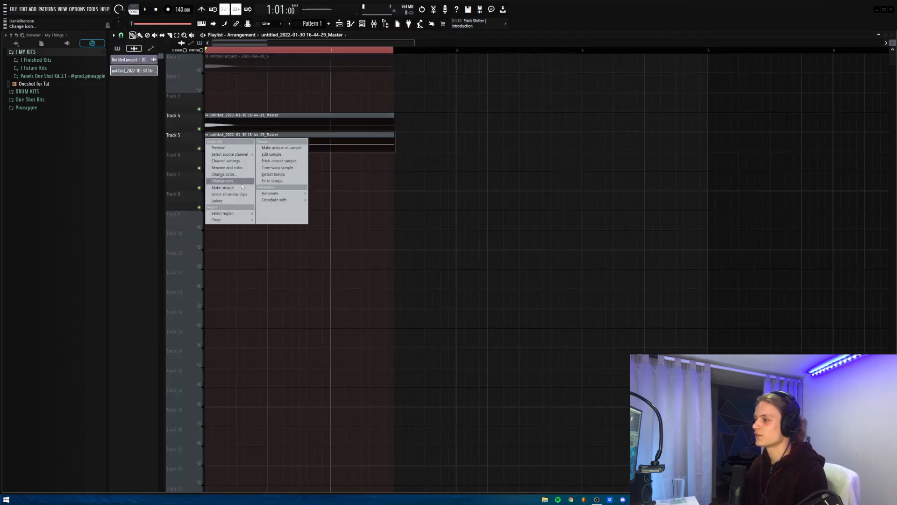
{"action": "left_click", "coordinate": [237, 188]}
{"action": "double_click", "coordinate": [235, 143]}
{"action": "left_click", "coordinate": [258, 176]}
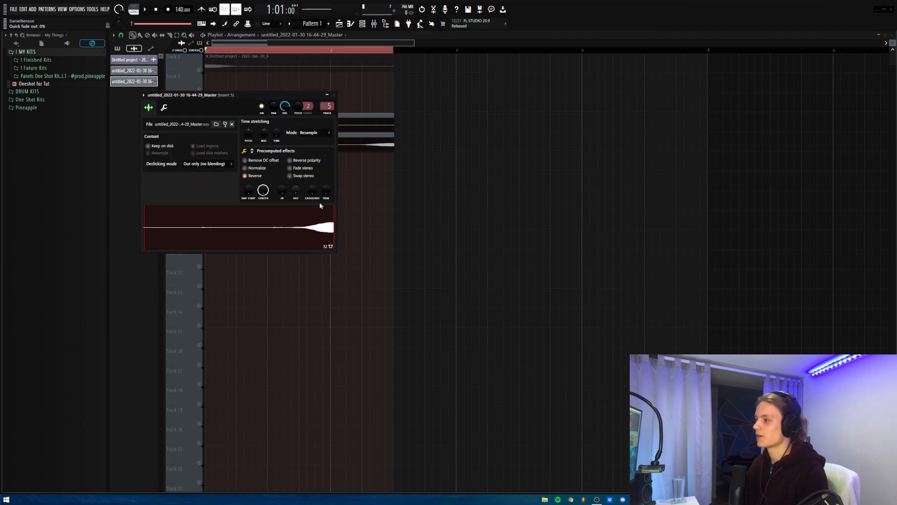
{"action": "left_click", "coordinate": [335, 95]}
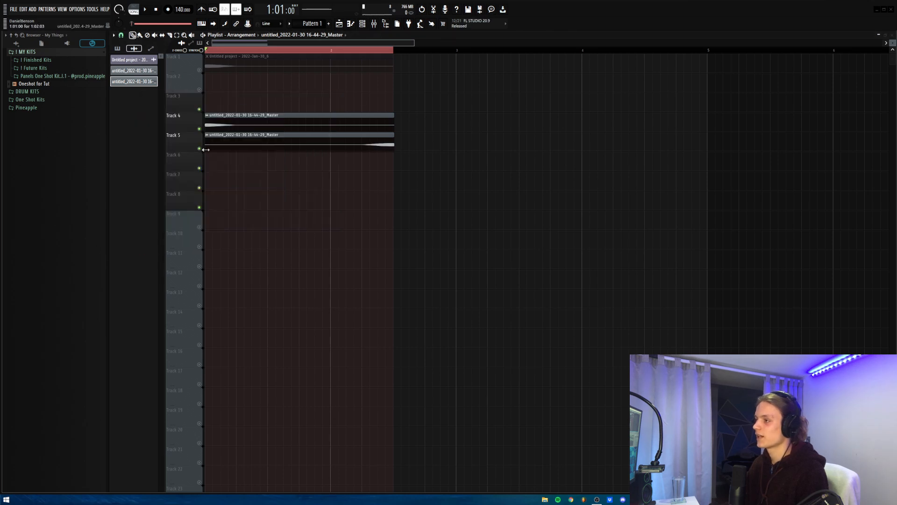
Trim the reversed clip on Track 5 to its final one-beat swell starting on beat 2, and audition it.
{"action": "left_click_drag", "start_coordinate": [205, 150], "coordinate": [252, 149]}
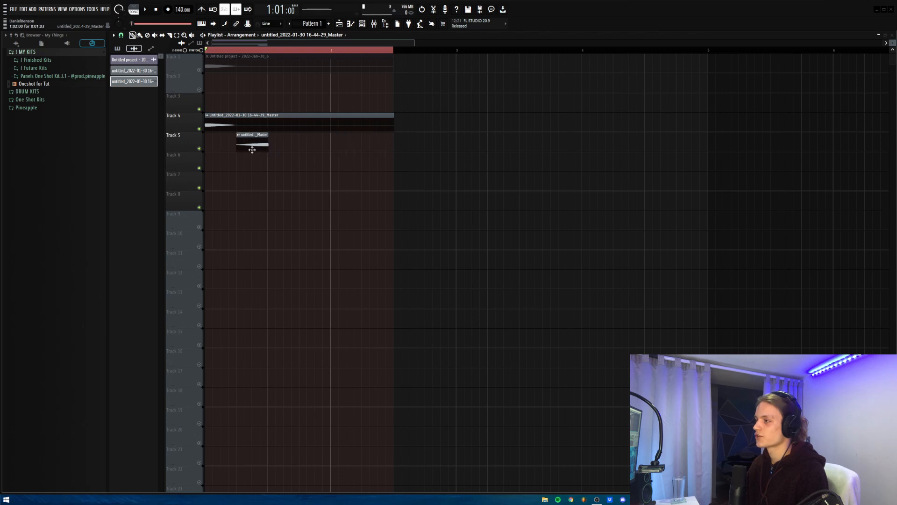
{"action": "key", "text": "space"}
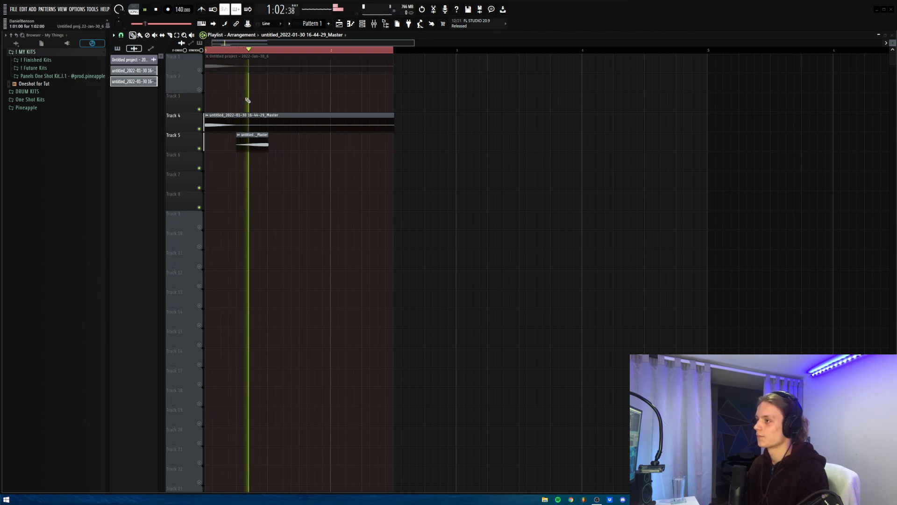
{"action": "key", "text": "space"}
Extend the reversed clip's start back to the beginning of the playlist, keeping its end at beat 3, and audition both clips.
{"action": "scroll", "coordinate": [261, 55], "scroll_direction": "up", "scroll_amount": 4}
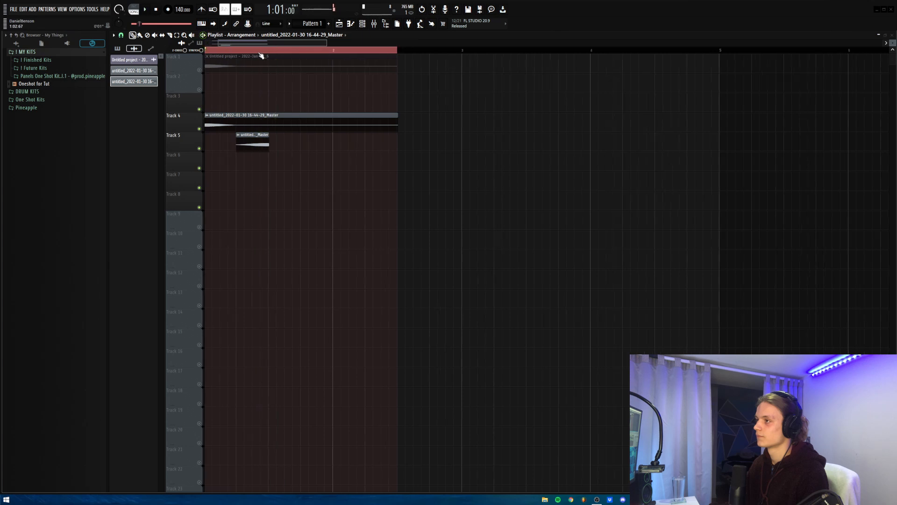
{"action": "left_click_drag", "start_coordinate": [367, 145], "coordinate": [363, 144]}
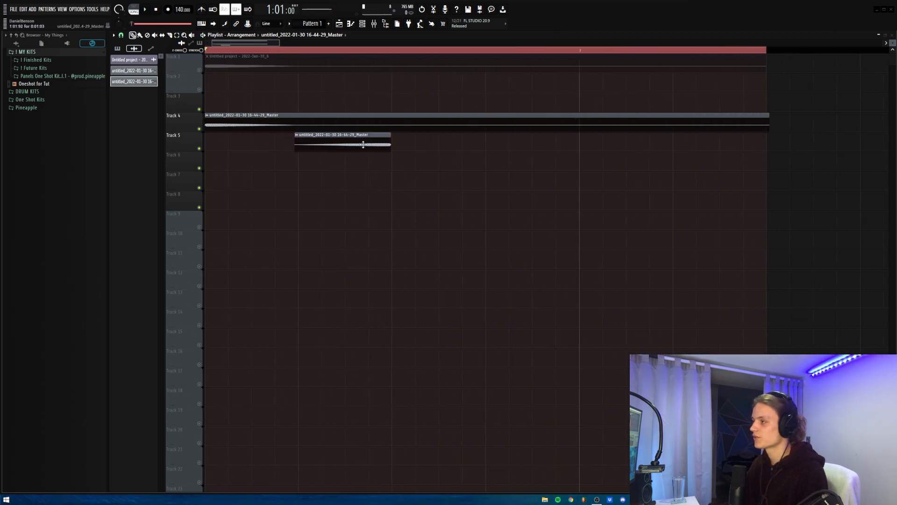
{"action": "left_click_drag", "start_coordinate": [299, 151], "coordinate": [136, 154]}
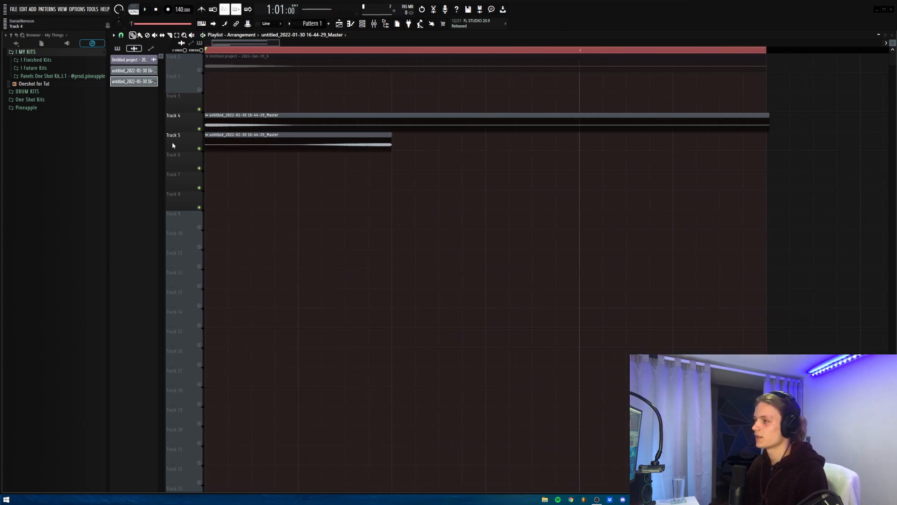
{"action": "key", "text": "space"}
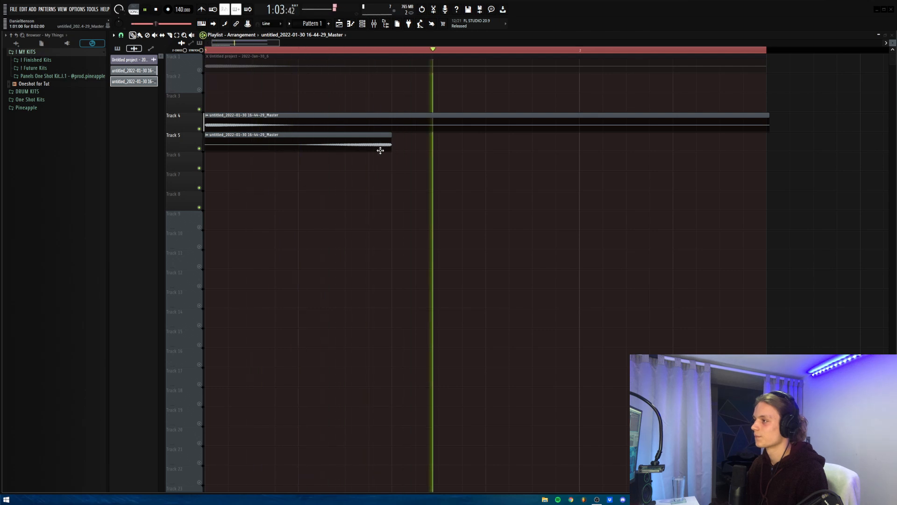
{"action": "key", "text": "space"}
Route the reversed clip to mixer track 6 and add Fruity Parametric EQ 2 with the OM Telephone preset.
{"action": "double_click", "coordinate": [378, 136]}
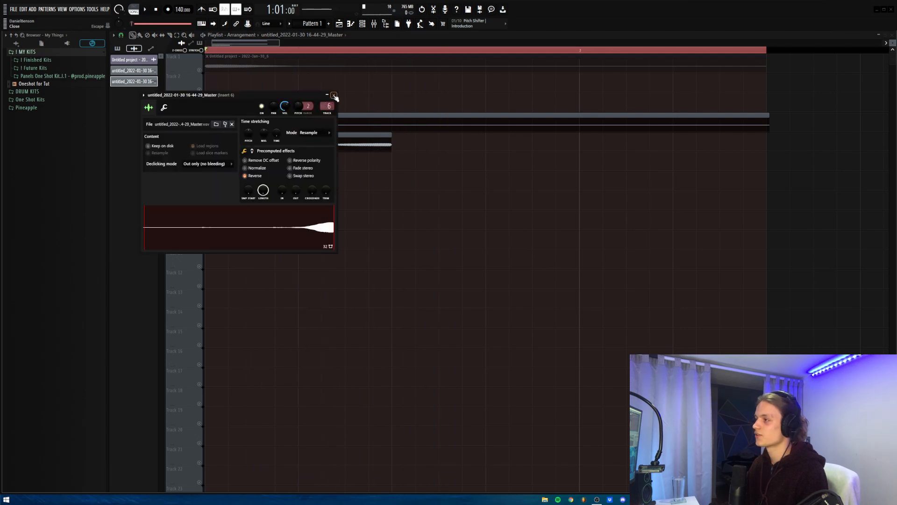
{"action": "left_click", "coordinate": [335, 96]}
{"action": "left_click", "coordinate": [363, 24]}
{"action": "left_click", "coordinate": [375, 23]}
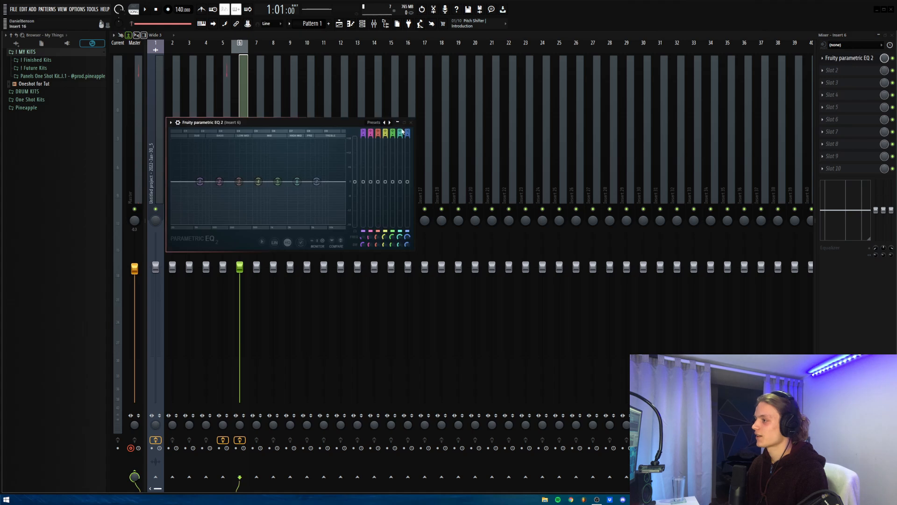
{"action": "left_click", "coordinate": [391, 123]}
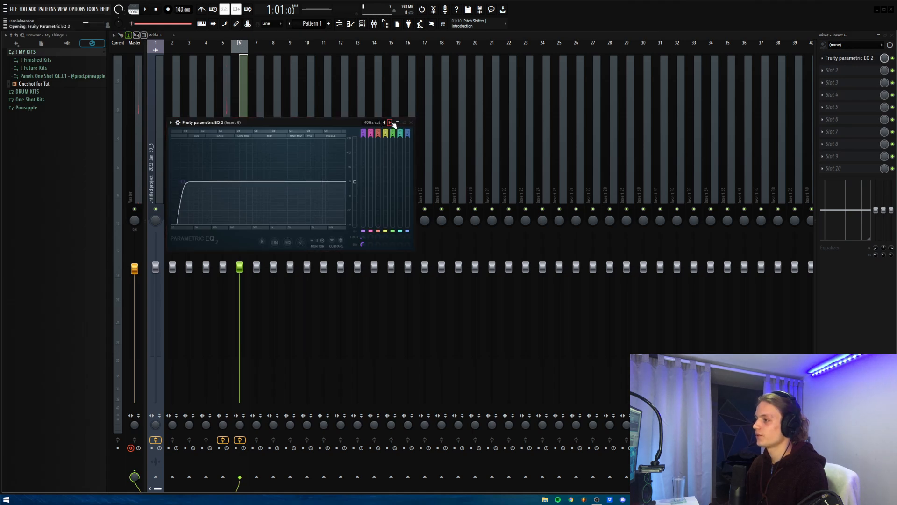
{"action": "left_click", "coordinate": [390, 122]}
{"action": "left_click", "coordinate": [390, 122]}
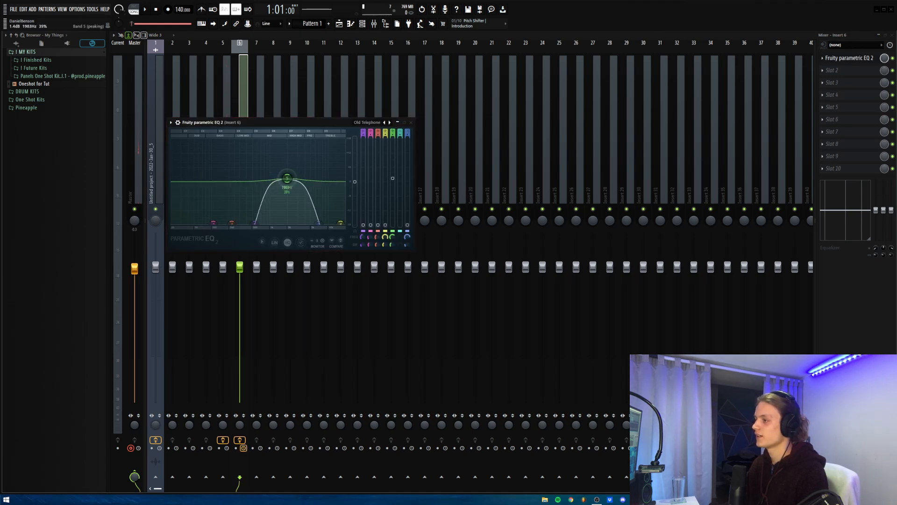
Lower both cutoffs of the telephone EQ, boost band 5 by about 3.4 dB near 759 Hz, and audition the result.
{"action": "left_click_drag", "start_coordinate": [255, 224], "coordinate": [245, 224]}
{"action": "mouse_move", "coordinate": [287, 178]}
{"action": "left_mouse_down"}
{"action": "mouse_move", "coordinate": [270, 173]}
{"action": "mouse_move", "coordinate": [279, 174]}
{"action": "left_mouse_up"}
{"action": "left_click_drag", "start_coordinate": [245, 223], "coordinate": [237, 223]}
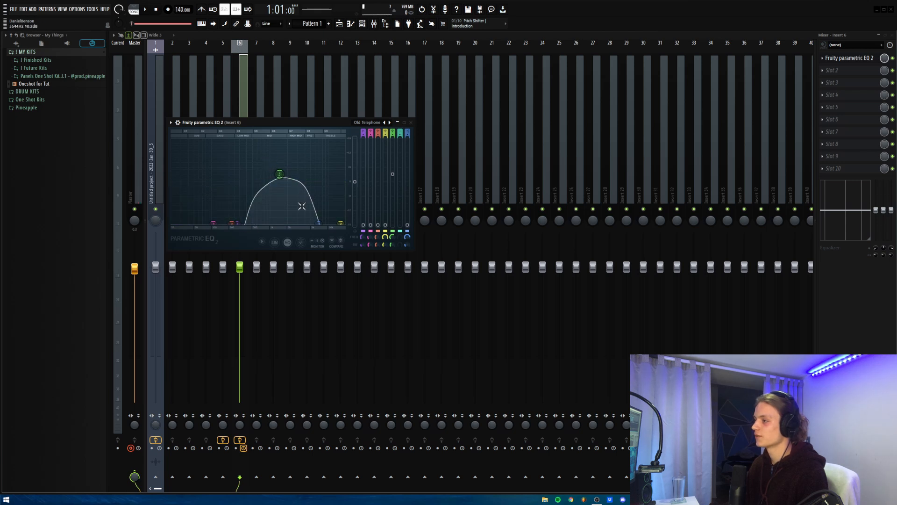
{"action": "left_click_drag", "start_coordinate": [318, 224], "coordinate": [310, 223]}
{"action": "left_click_drag", "start_coordinate": [279, 175], "coordinate": [262, 174]}
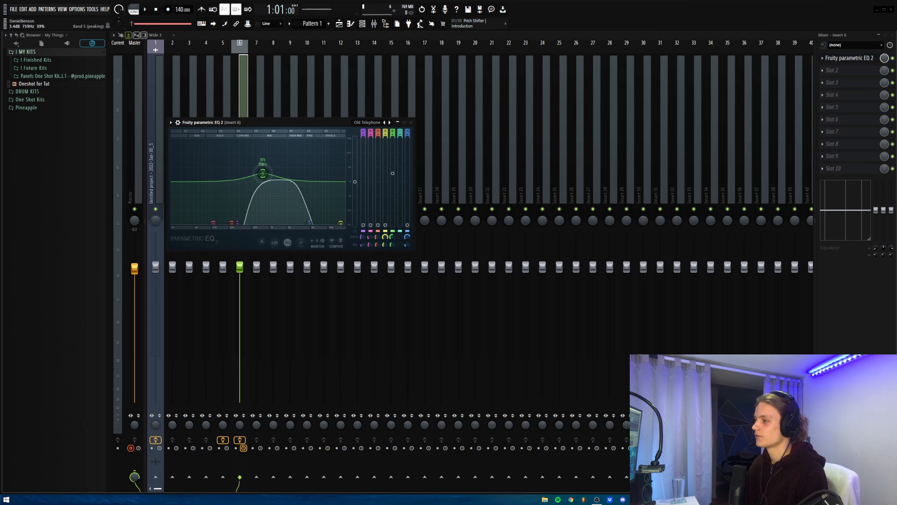
{"action": "key", "text": "space"}
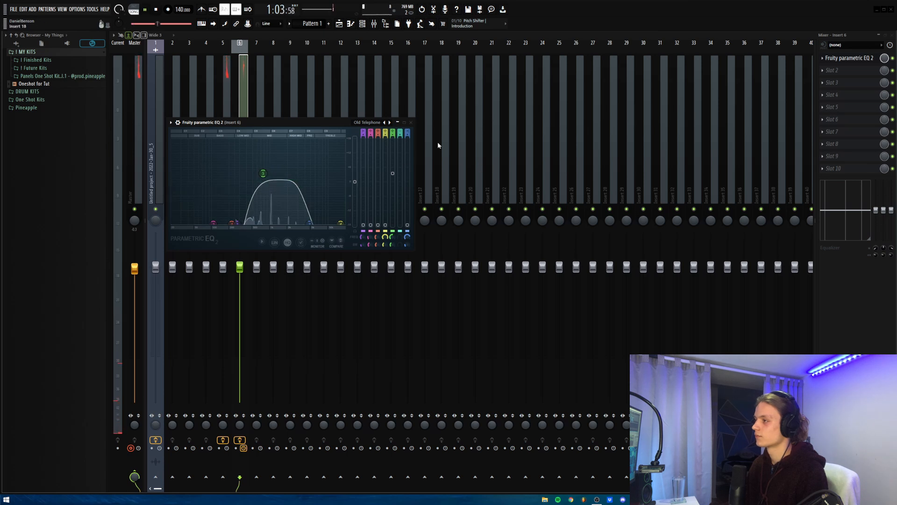
Add Fruity Reeverb 2 to slot 3 of mixer track 6, after the telephone EQ, and audition the result.
{"action": "left_click", "coordinate": [412, 122]}
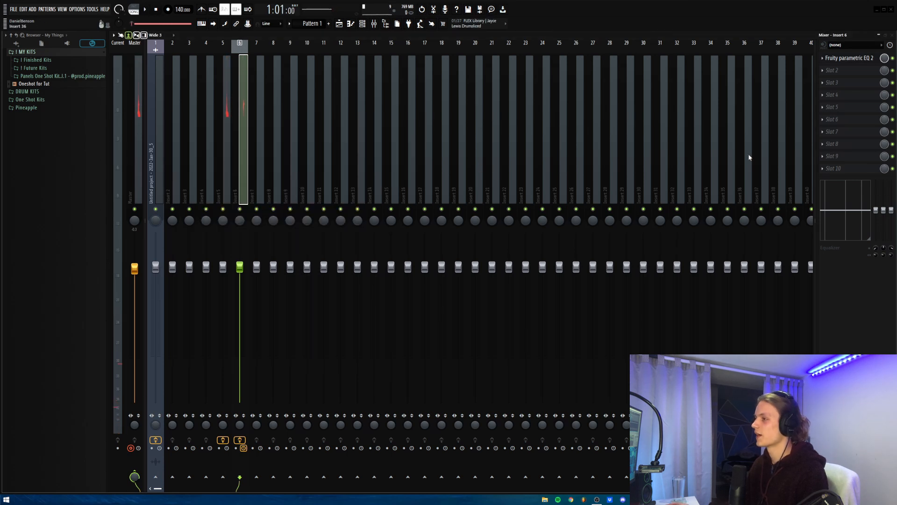
{"action": "left_click", "coordinate": [832, 82]}
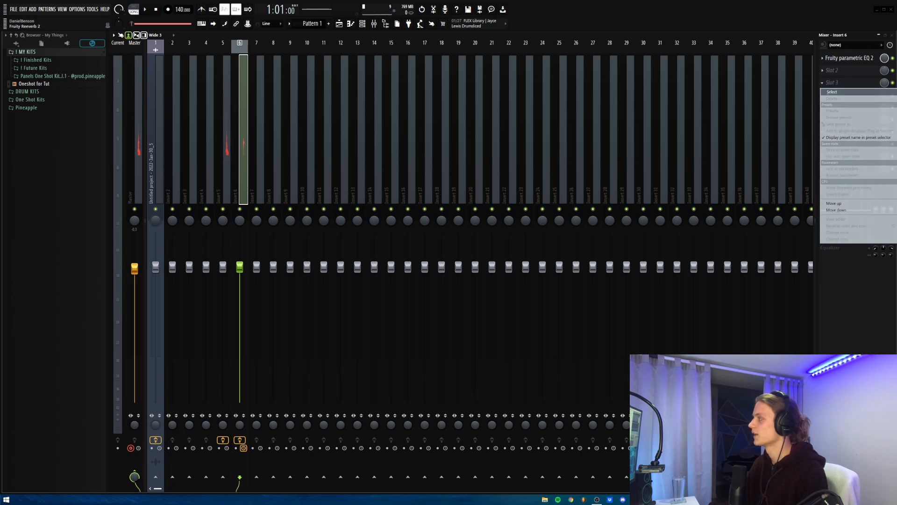
{"action": "left_click_drag", "start_coordinate": [229, 68], "coordinate": [274, 109]}
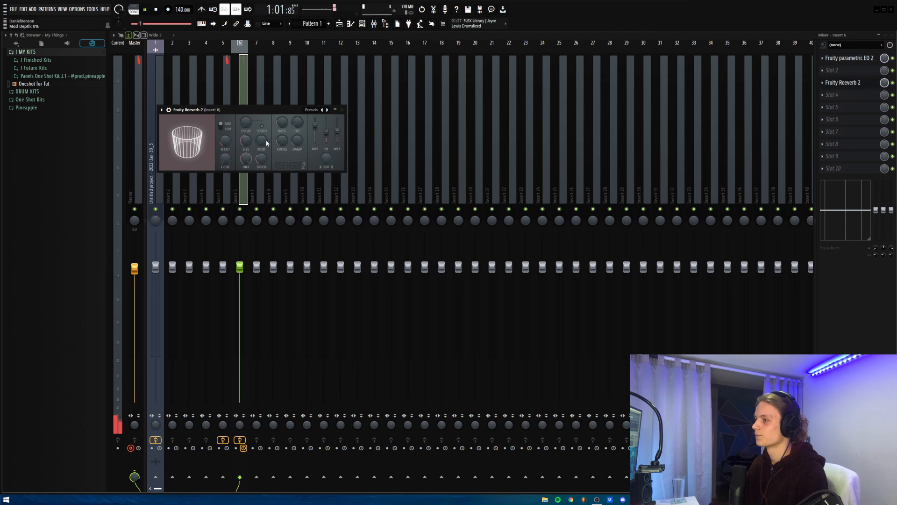
{"action": "key", "text": "space"}
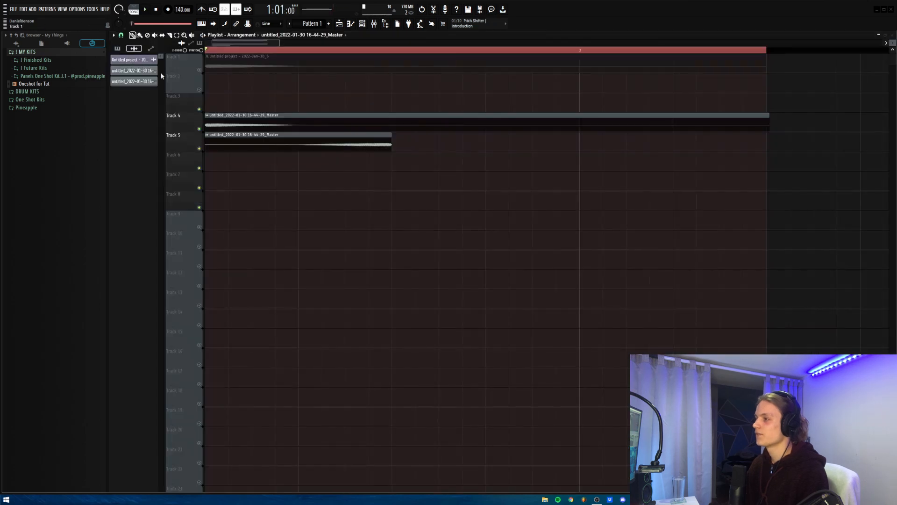
Audition both clips and set the reversed clip's declicking mode to Smooth (bleeding).
{"action": "left_click_drag", "start_coordinate": [418, 149], "coordinate": [383, 150]}
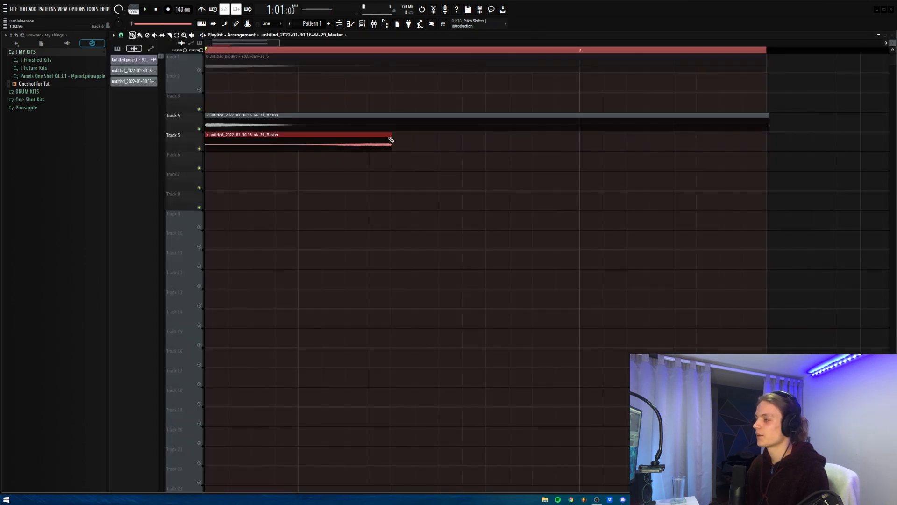
{"action": "left_click", "coordinate": [416, 163], "text": "ctrl"}
{"action": "key", "text": "space"}
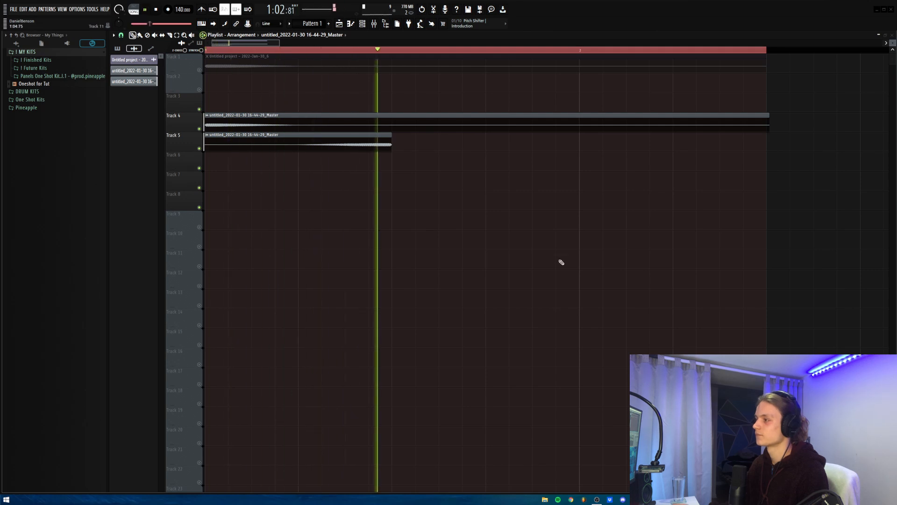
{"action": "key", "text": "space"}
{"action": "double_click", "coordinate": [360, 142]}
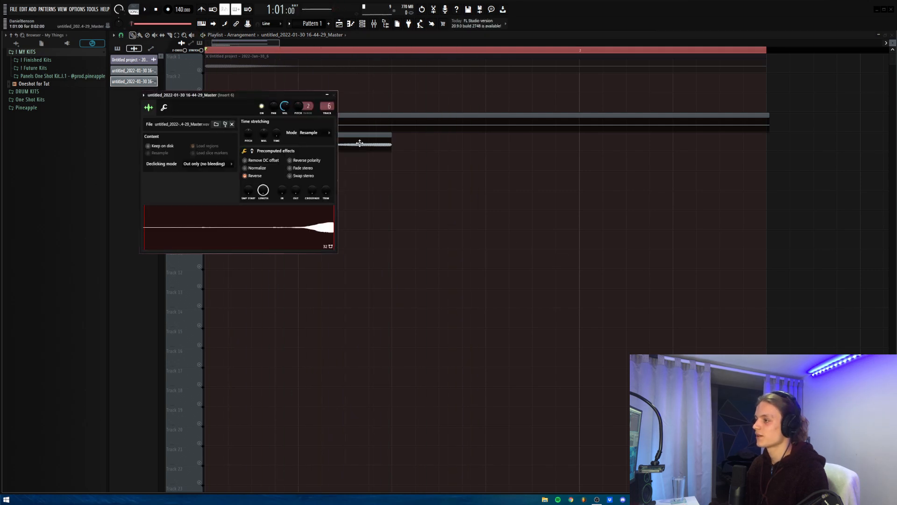
{"action": "left_click", "coordinate": [216, 167]}
{"action": "left_click", "coordinate": [222, 199]}
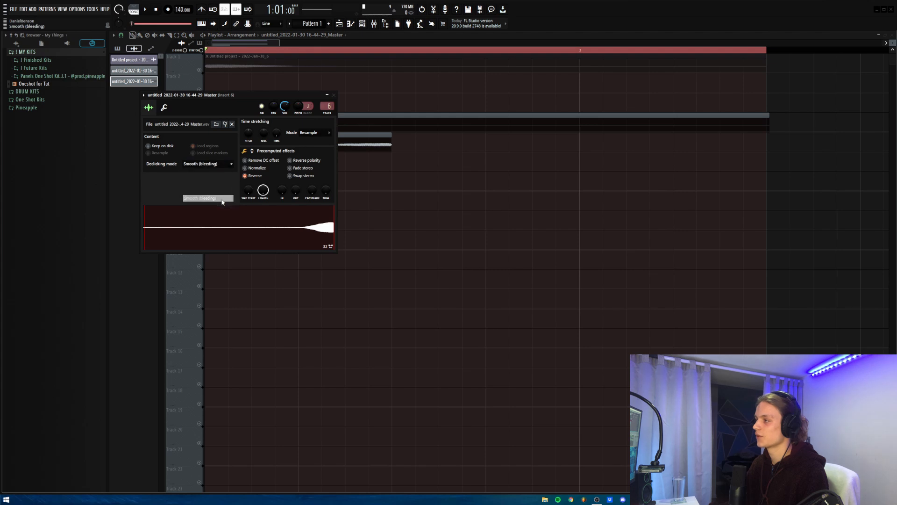
{"action": "key", "text": "Escape"}
Shorten the reversed clip on Track 5 from its end to a length of 0:01:74 and audition it.
{"action": "scroll", "coordinate": [389, 54], "scroll_direction": "up", "scroll_amount": 2}
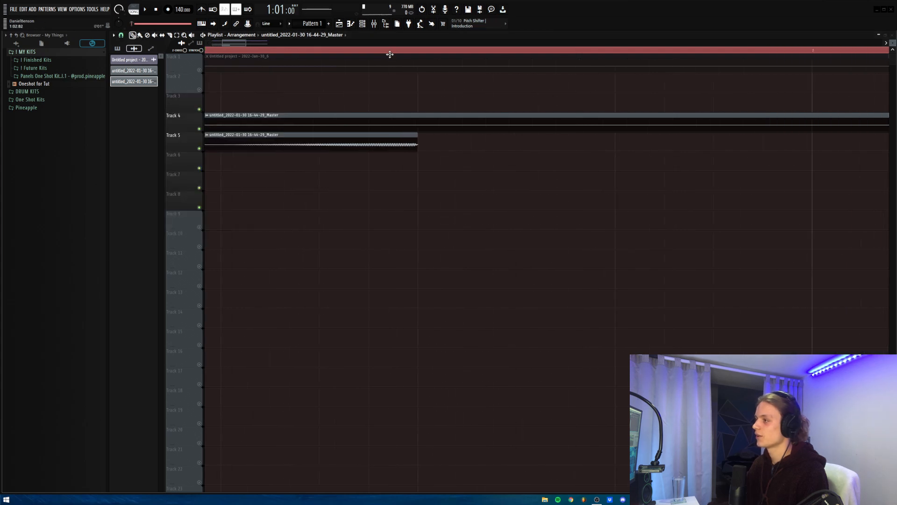
{"action": "left_click_drag", "start_coordinate": [419, 145], "coordinate": [380, 154]}
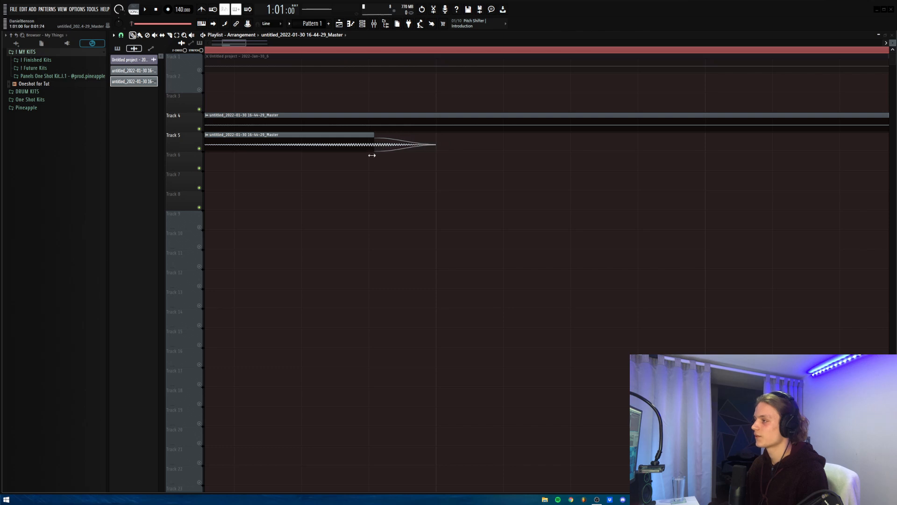
{"action": "scroll", "coordinate": [333, 55], "scroll_direction": "down", "scroll_amount": 6}
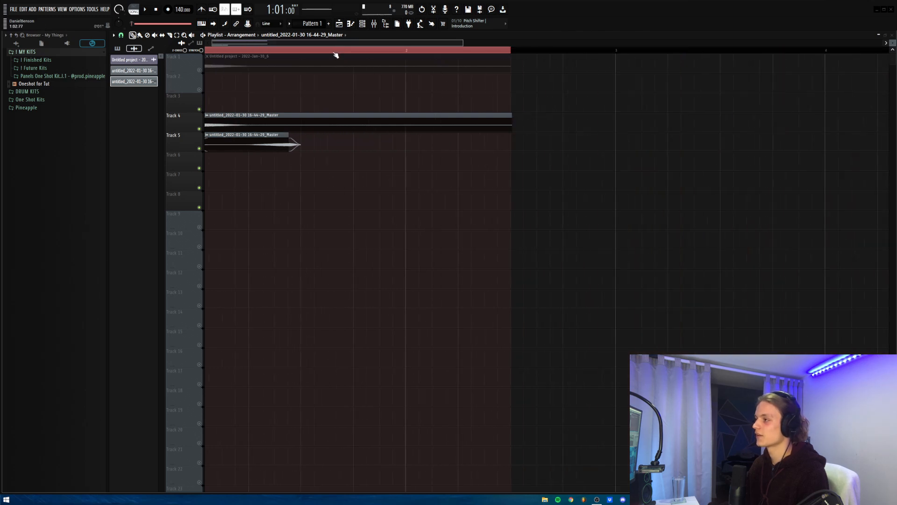
{"action": "key", "text": "space"}
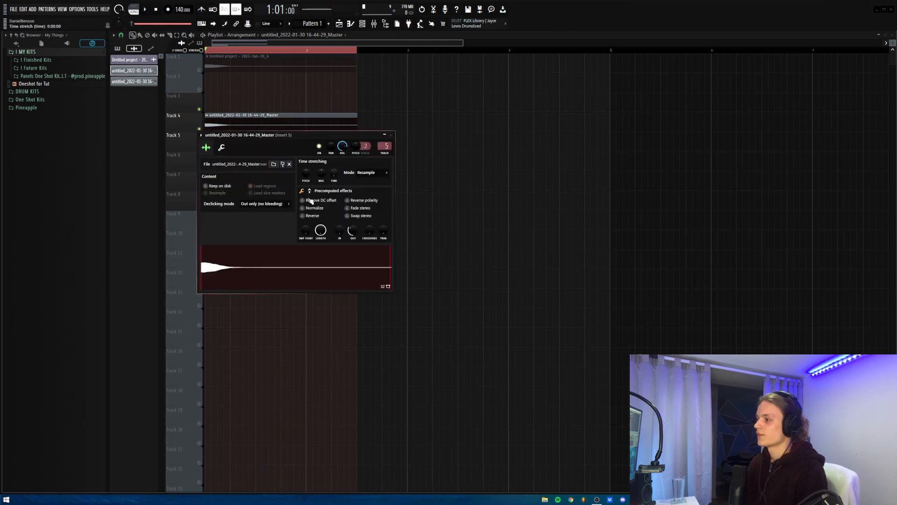
Normalize both the forward clip on Track 4 and the reversed clip on Track 5, and audition them together.
{"action": "left_click", "coordinate": [307, 210]}
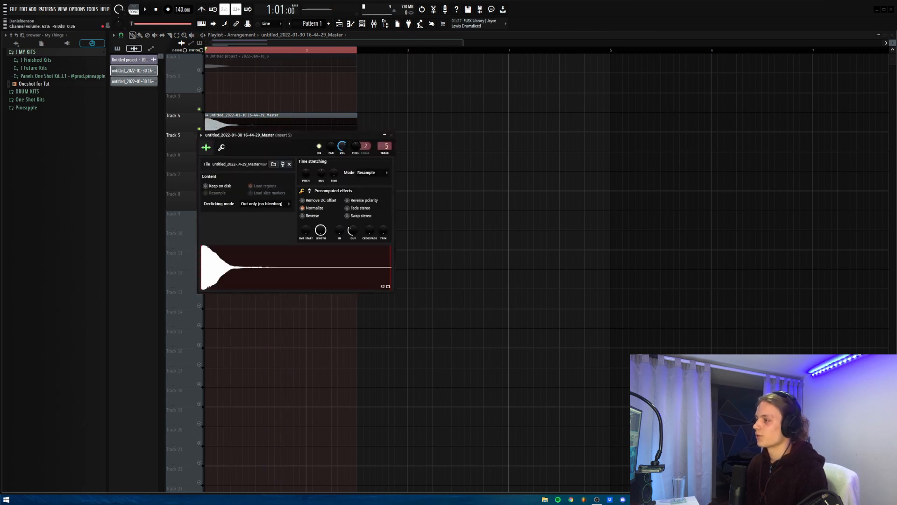
{"action": "left_click_drag", "start_coordinate": [344, 136], "coordinate": [410, 163]}
{"action": "double_click", "coordinate": [224, 142]}
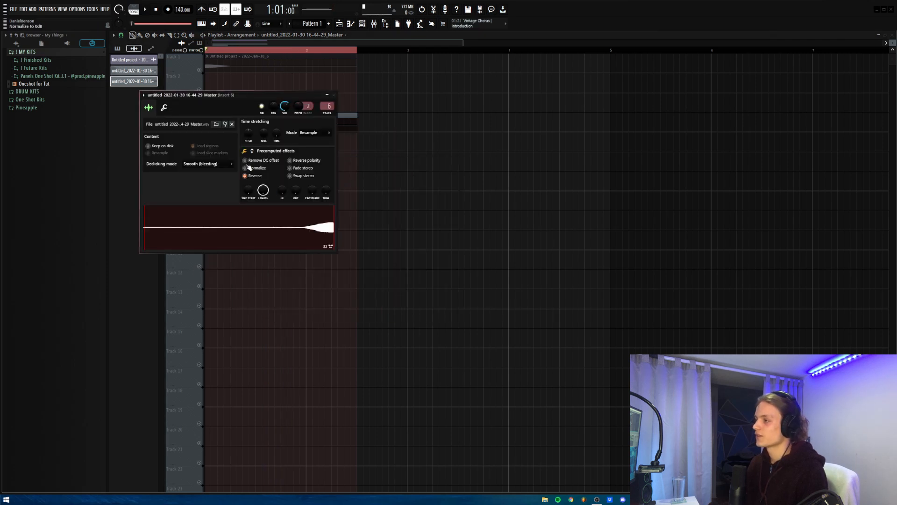
{"action": "left_click", "coordinate": [249, 168]}
{"action": "left_click_drag", "start_coordinate": [282, 95], "coordinate": [429, 199]}
{"action": "key", "text": "space"}
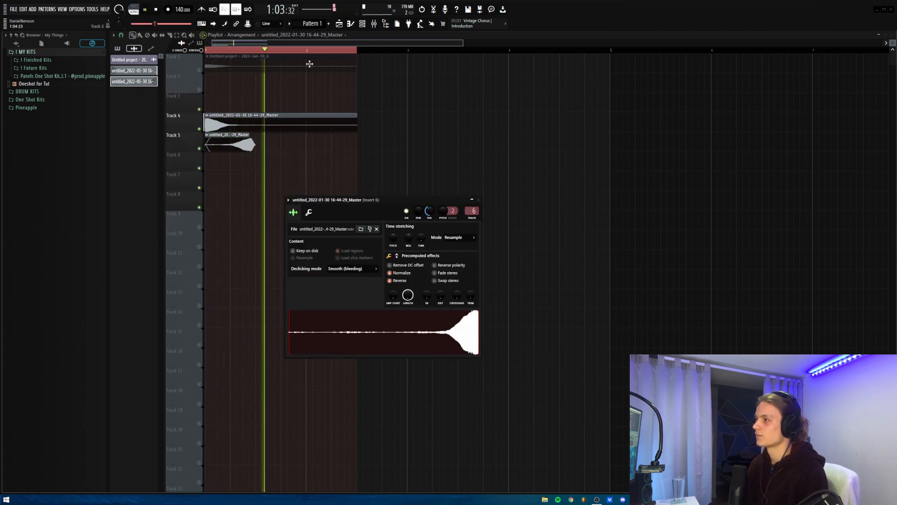
{"action": "key", "text": "space"}
{"action": "key", "text": "Escape"}
Render the Master mixer track to a new audio clip.
{"action": "left_click", "coordinate": [375, 24]}
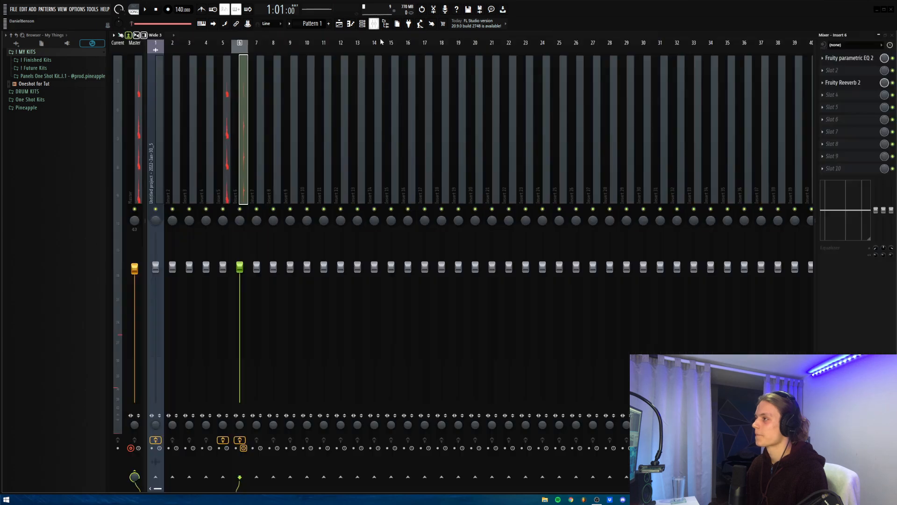
{"action": "left_click", "coordinate": [131, 189]}
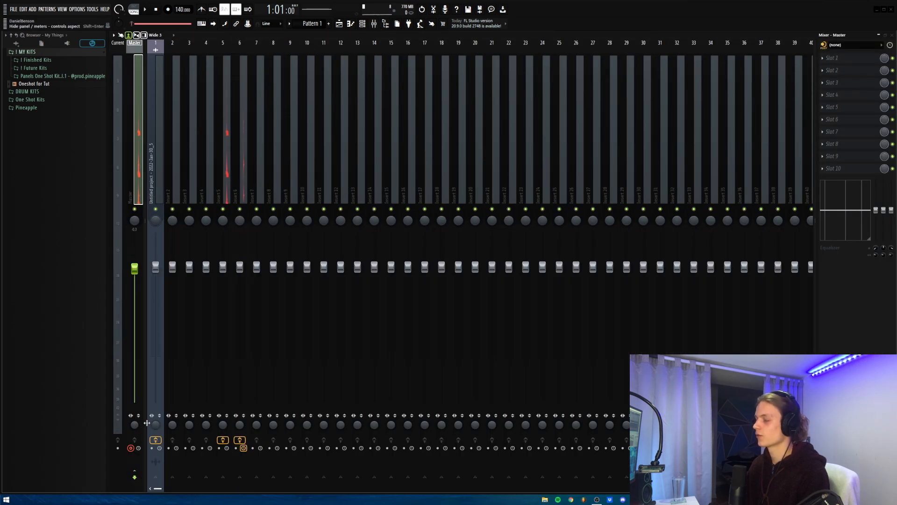
{"action": "key", "text": "alt+r"}
{"action": "left_click", "coordinate": [655, 313]}
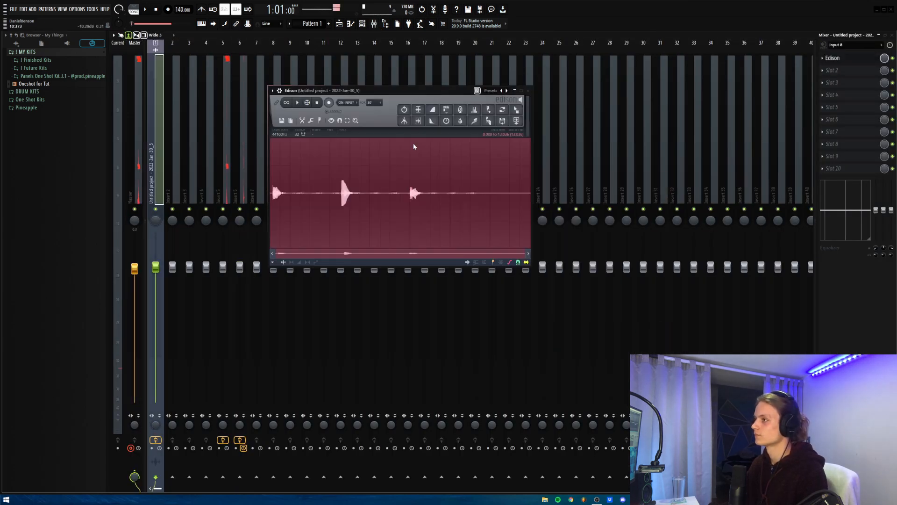
Solo Track 8 in the playlist and audition the newly rendered one-shot clip.
{"action": "left_click", "coordinate": [340, 23]}
{"action": "right_click", "coordinate": [199, 207]}
{"action": "left_click_drag", "start_coordinate": [434, 43], "coordinate": [340, 43]}
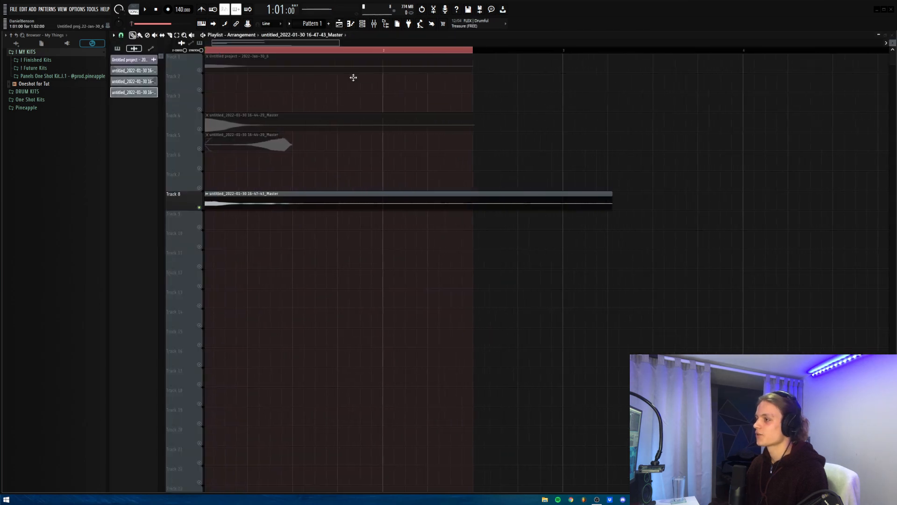
{"action": "key", "text": "space"}
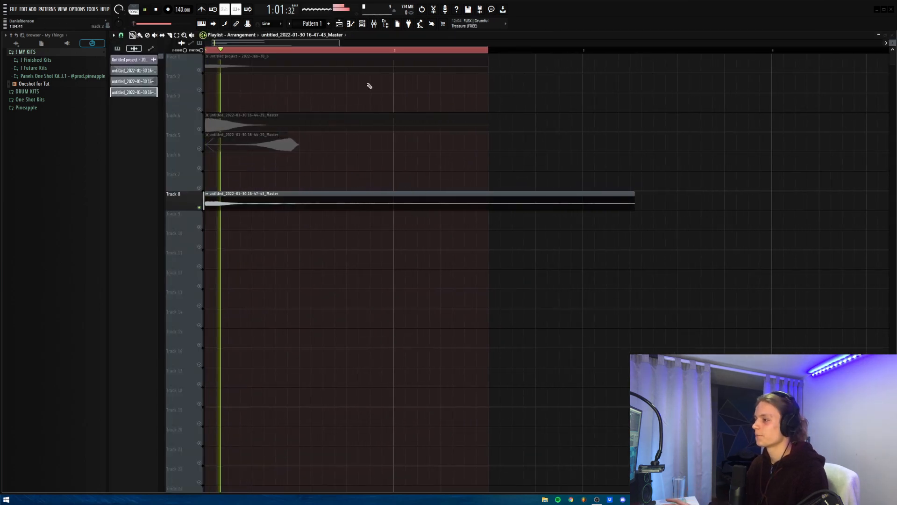
{"action": "key", "text": "space"}
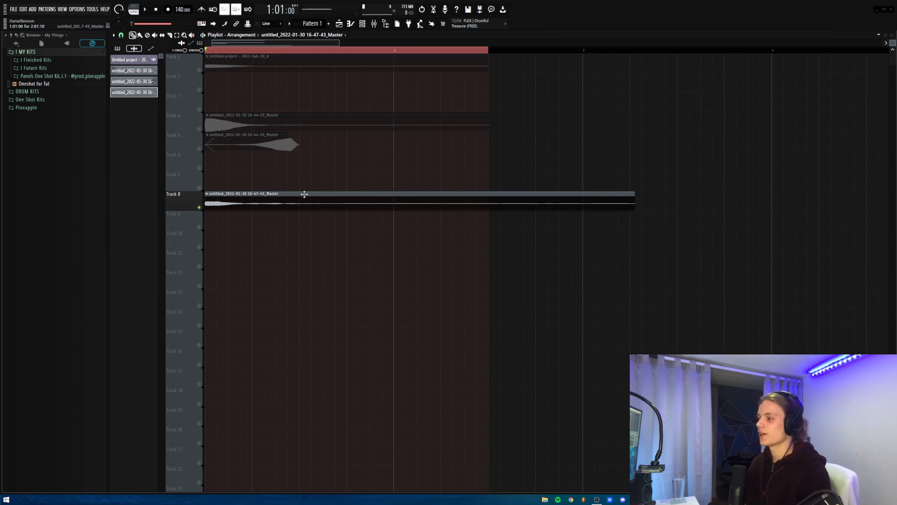
{"action": "left_click", "coordinate": [13, 9]}
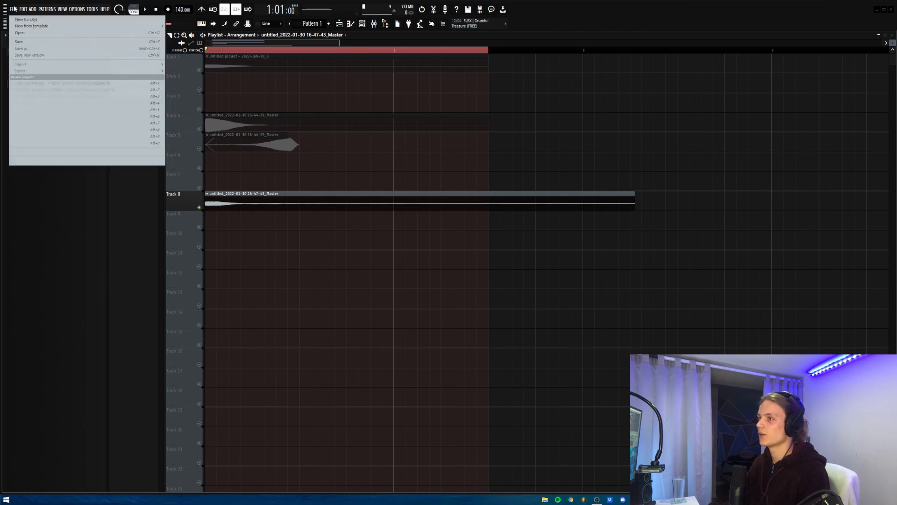
{"action": "left_click", "coordinate": [368, 285]}
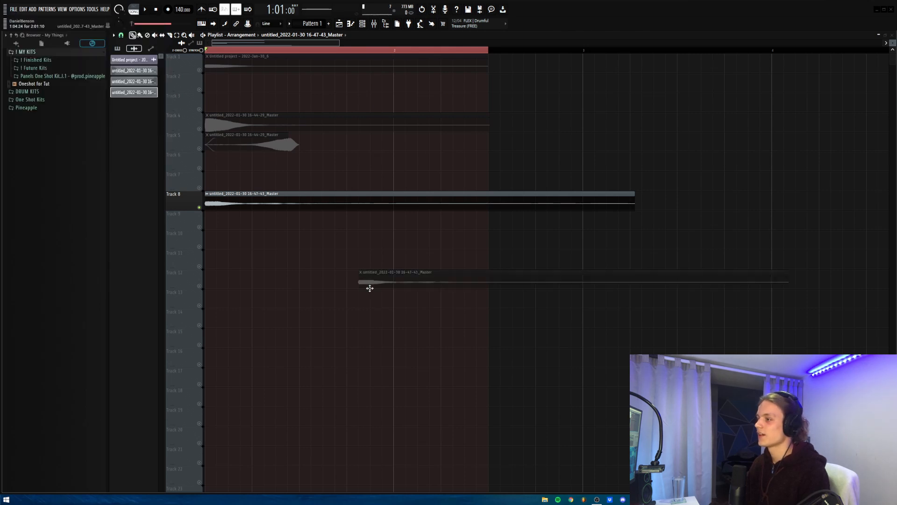
{"action": "right_click", "coordinate": [383, 286]}
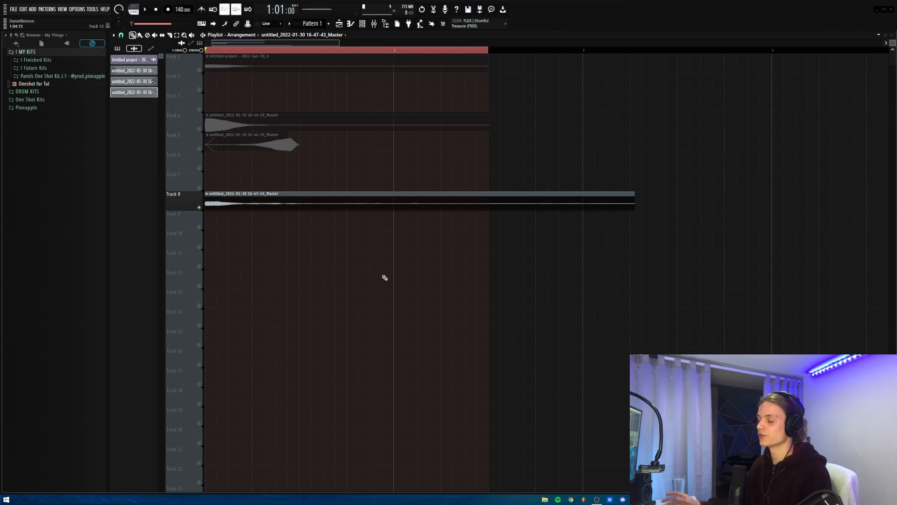
Open the rendered Track 8 clip's channel settings and load its sample into Edison.
{"action": "double_click", "coordinate": [290, 203]}
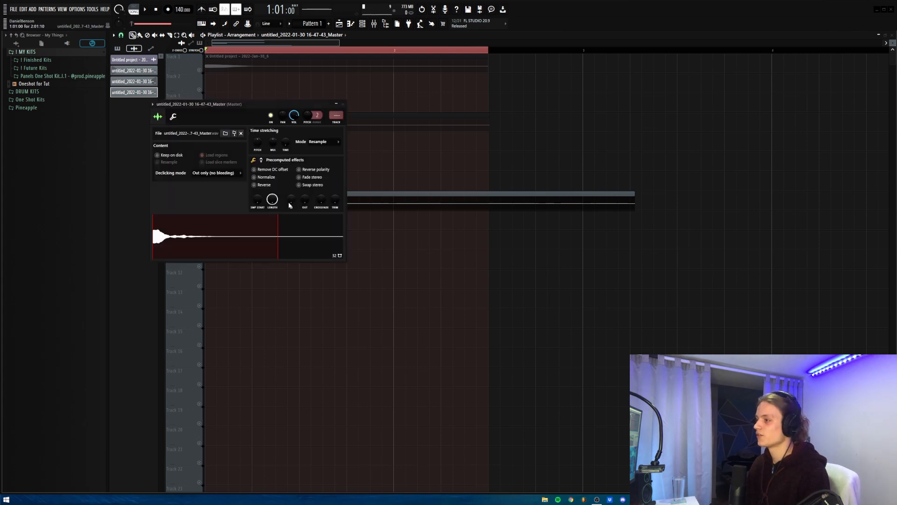
{"action": "left_click_drag", "start_coordinate": [257, 105], "coordinate": [393, 107]}
{"action": "key", "text": "ctrl+e"}
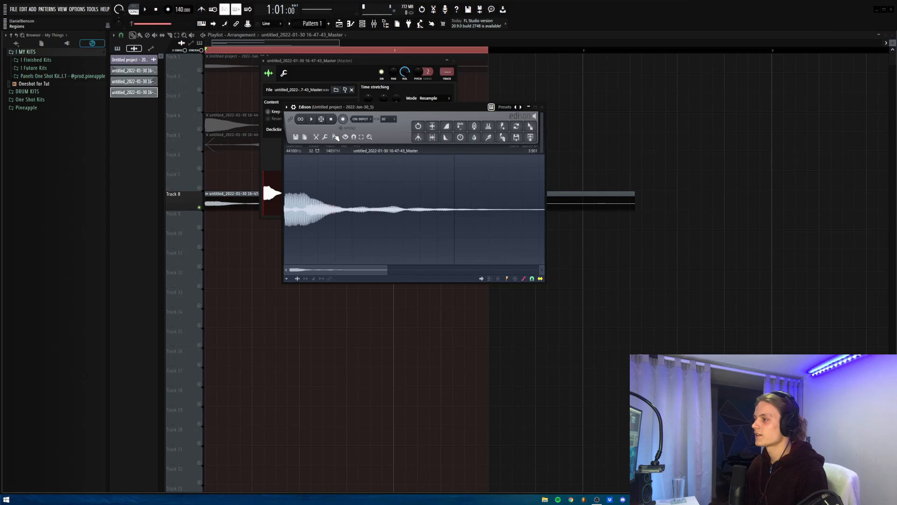
Detect the sample's pitch regions in Edison to read its note, and delete the region markers.
{"action": "left_click", "coordinate": [335, 137]}
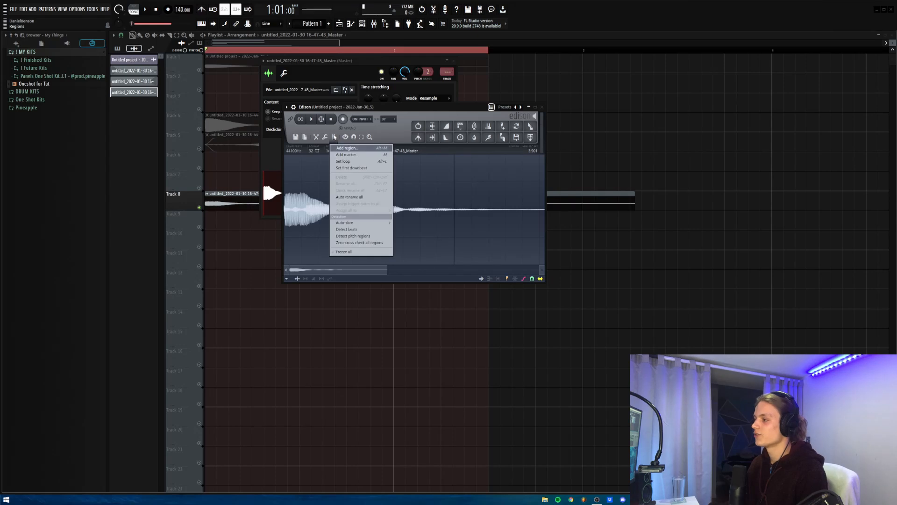
{"action": "left_click", "coordinate": [367, 237]}
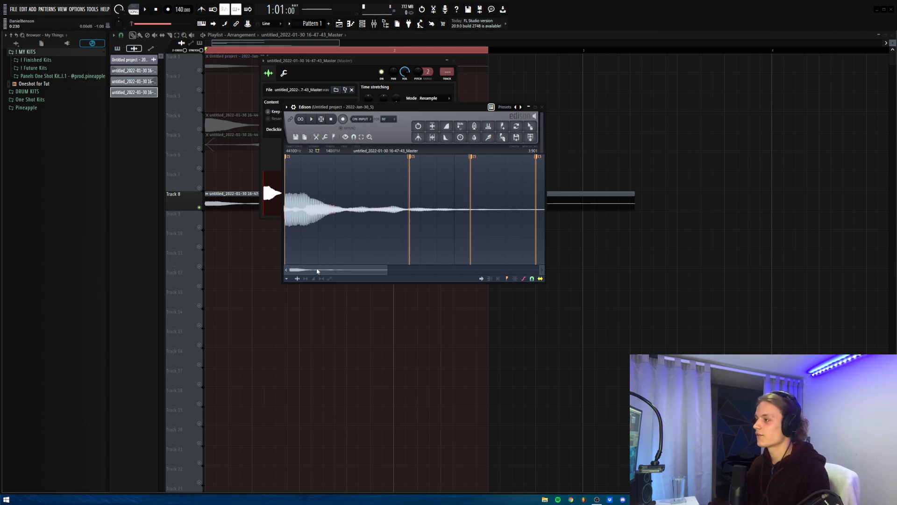
{"action": "left_click_drag", "start_coordinate": [318, 271], "coordinate": [296, 255]}
{"action": "left_click", "coordinate": [334, 137]}
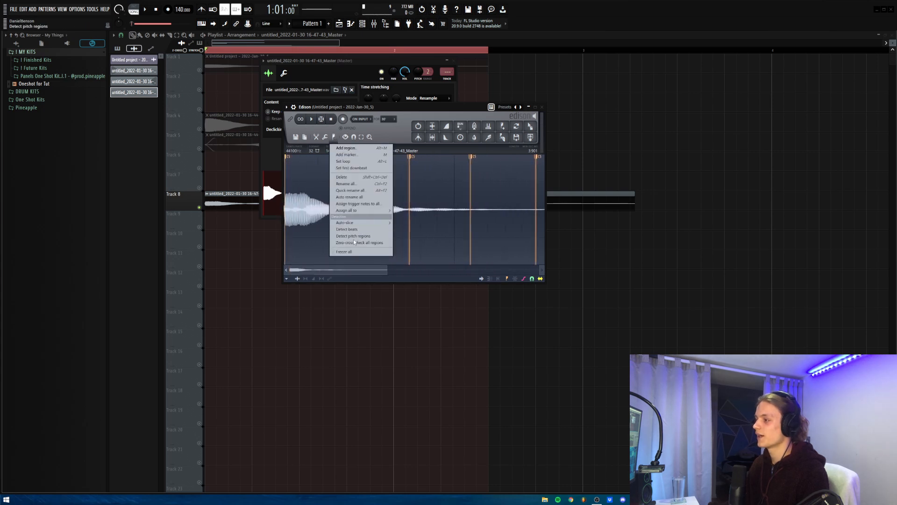
{"action": "left_click", "coordinate": [347, 177]}
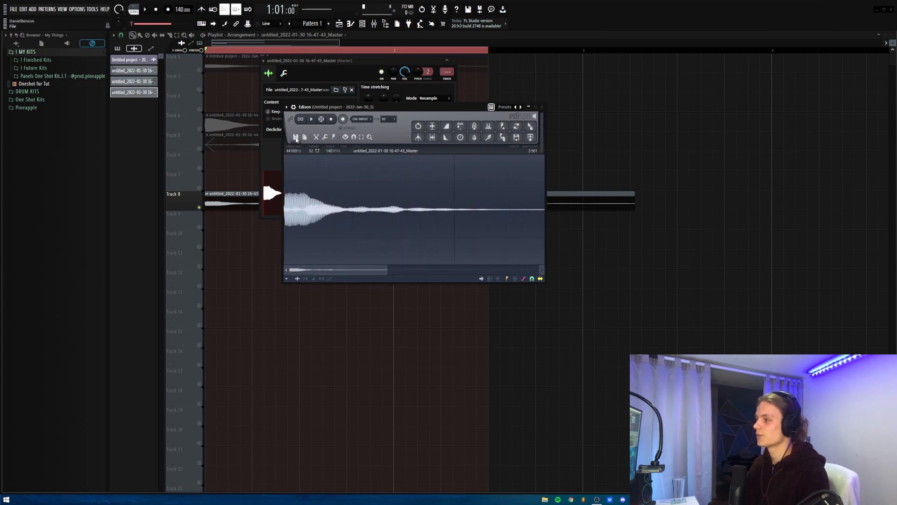
Save the sample from Edison as TUT PLUCK and load it as a new channel in the channel rack.
{"action": "left_click", "coordinate": [296, 138]}
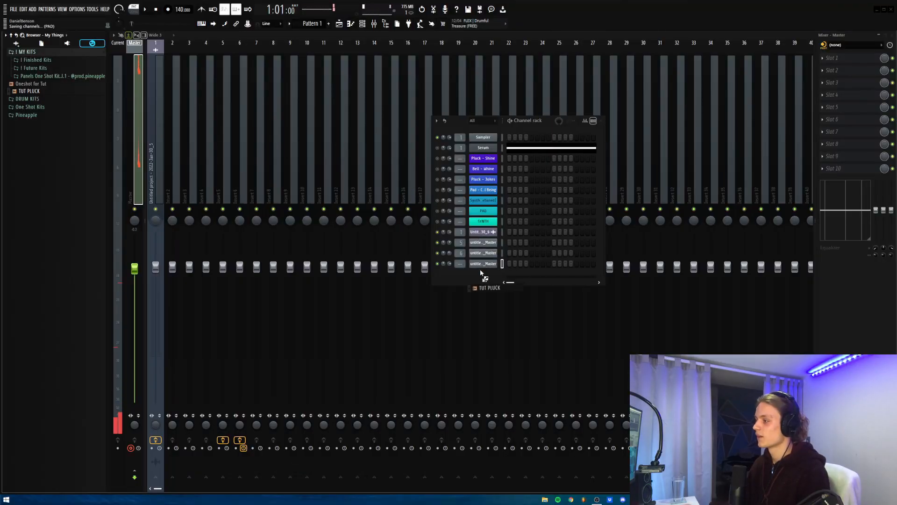
{"action": "left_click_drag", "start_coordinate": [482, 273], "coordinate": [483, 275]}
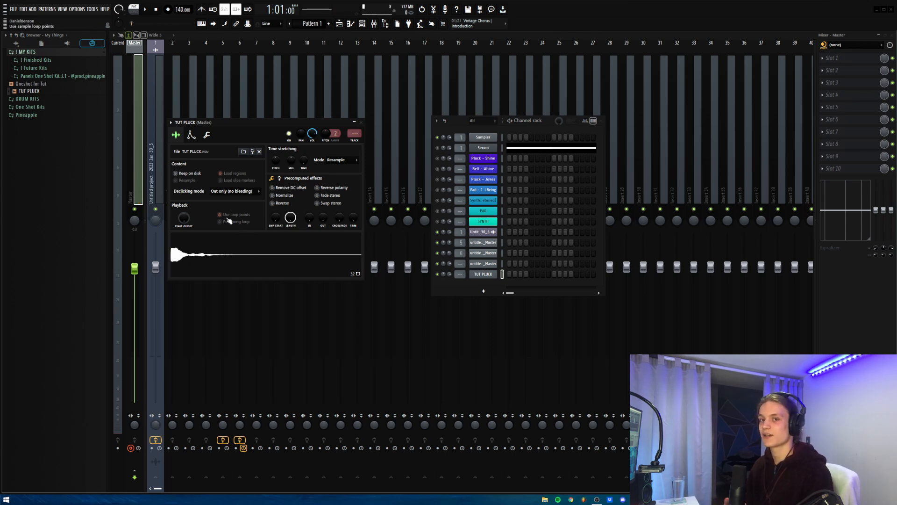
View the TUT PLUCK channel's volume envelope, close its settings, and open its piano roll.
{"action": "left_click", "coordinate": [191, 134]}
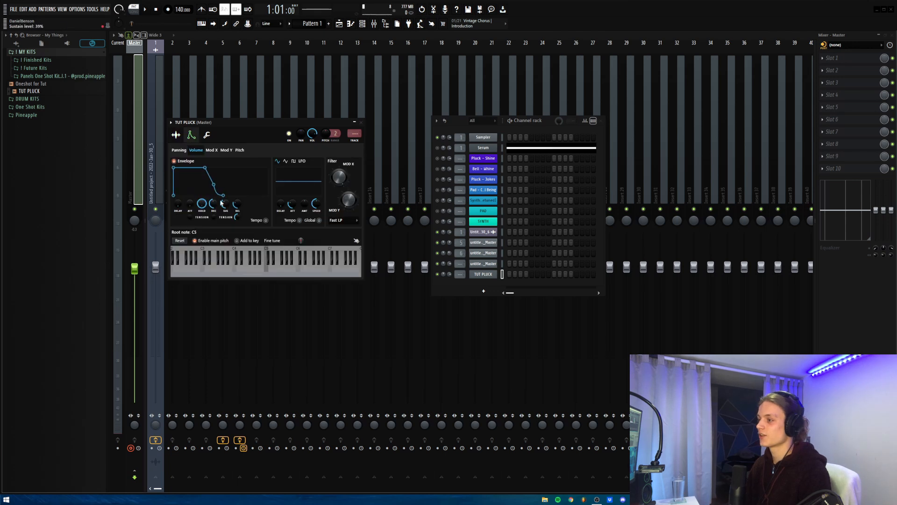
{"action": "left_click", "coordinate": [362, 123]}
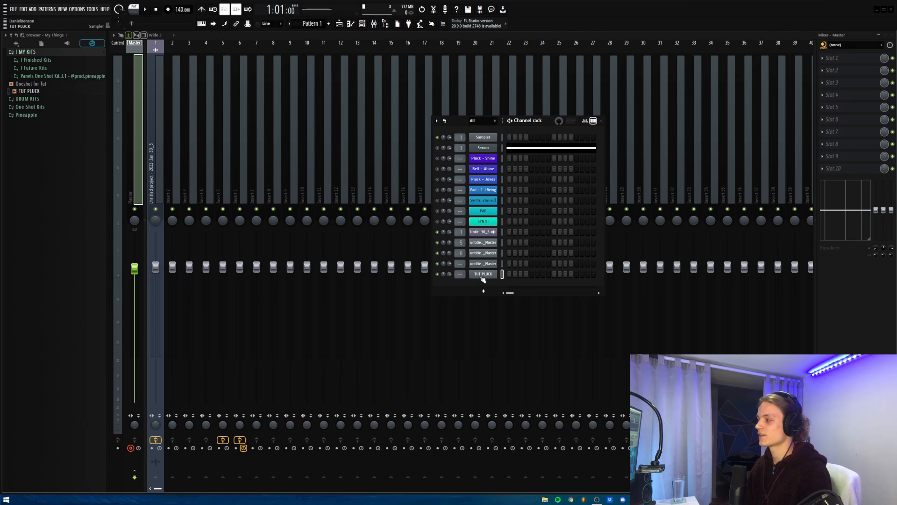
{"action": "key", "text": "F7"}
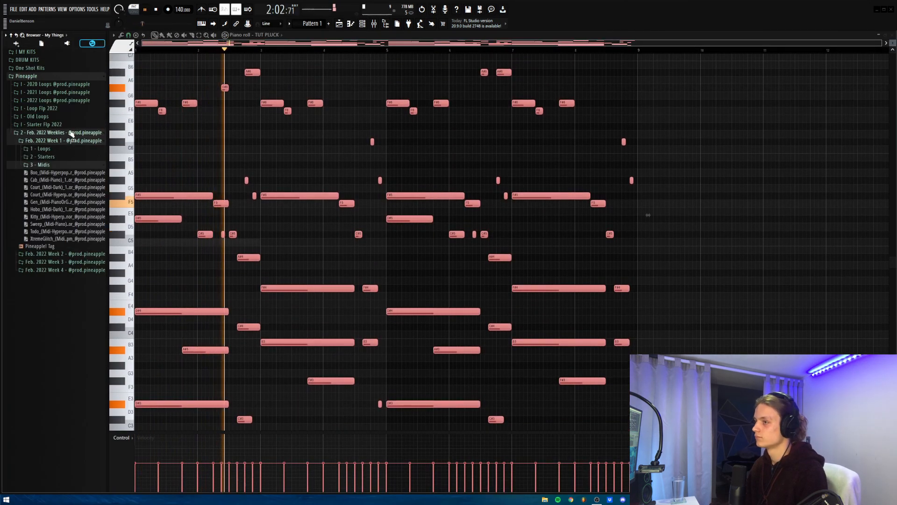
Collapse the Feb. 2022 Weeklies folder and its parent Pineapple folder in the browser.
{"action": "left_click", "coordinate": [71, 133]}
{"action": "left_click", "coordinate": [71, 77]}
{"action": "scroll", "coordinate": [673, 192], "scroll_direction": "down", "scroll_amount": 3}
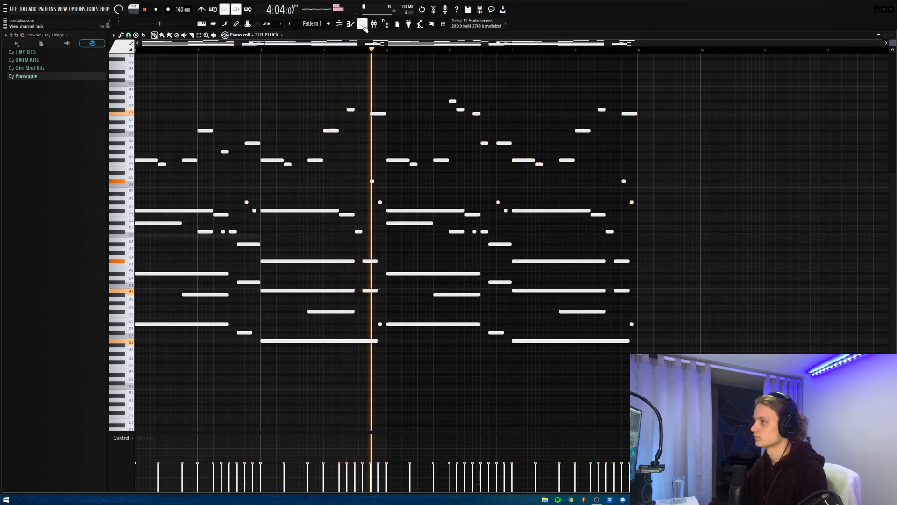
Reshape the TUT PLUCK channel's volume envelope to give its notes a gradual fade-out, and set the channel volume to 67%.
{"action": "left_click", "coordinate": [374, 23]}
{"action": "left_click", "coordinate": [484, 274]}
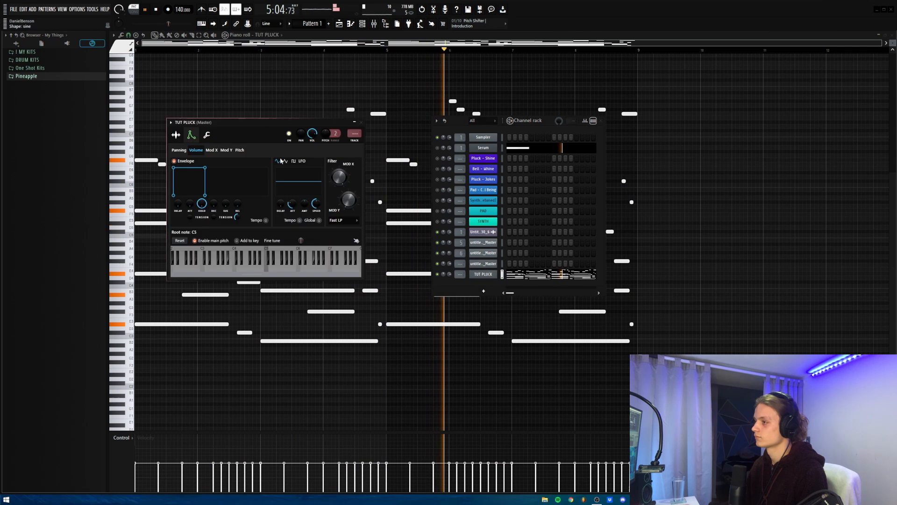
{"action": "mouse_move", "coordinate": [225, 203]}
{"action": "left_mouse_down"}
{"action": "mouse_move", "coordinate": [225, 186]}
{"action": "mouse_move", "coordinate": [237, 183]}
{"action": "mouse_move", "coordinate": [235, 206]}
{"action": "mouse_move", "coordinate": [225, 206]}
{"action": "left_mouse_up"}
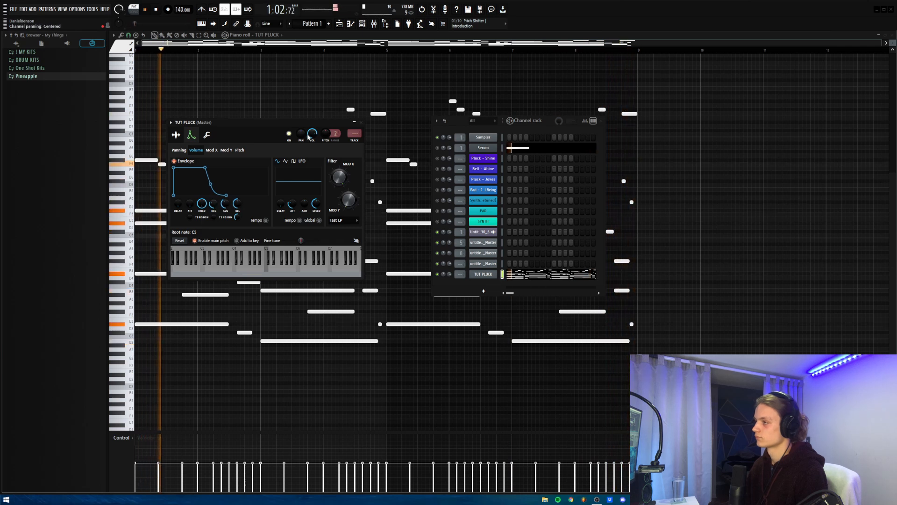
{"action": "left_click_drag", "start_coordinate": [312, 134], "coordinate": [313, 134]}
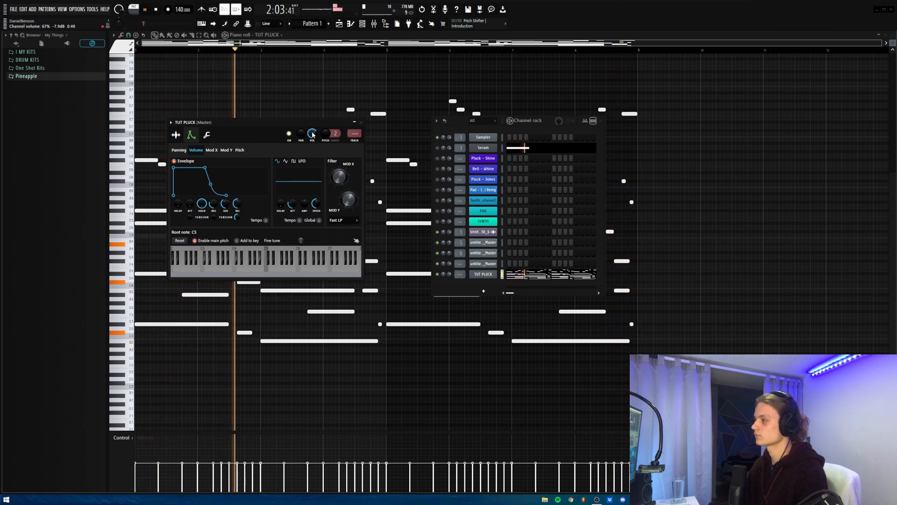
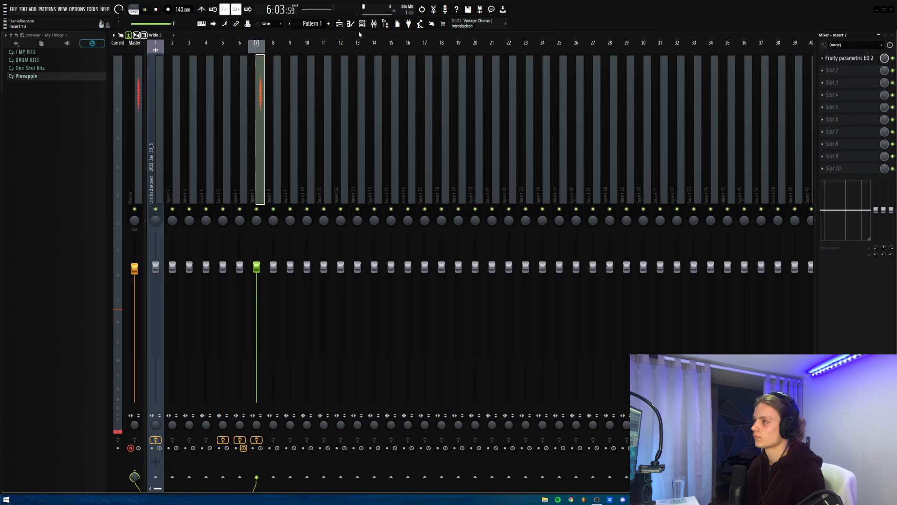
{"action": "left_click", "coordinate": [362, 23]}
{"action": "left_click", "coordinate": [339, 23]}
{"action": "left_click", "coordinate": [374, 23]}
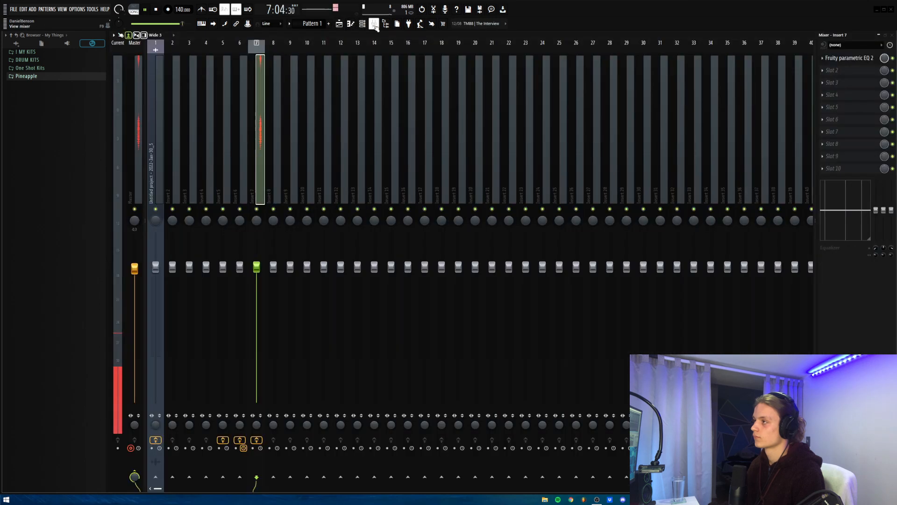
{"action": "left_click", "coordinate": [374, 23]}
{"action": "left_click", "coordinate": [363, 23]}
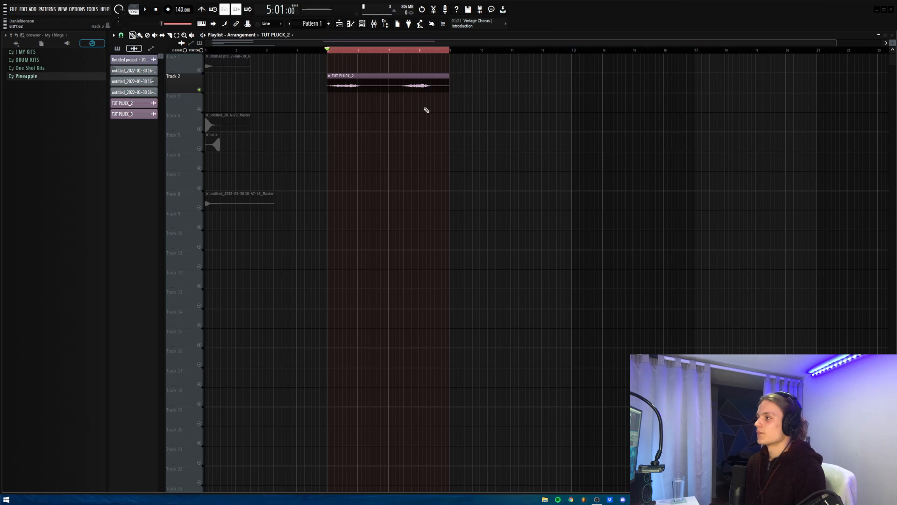
{"action": "left_click", "coordinate": [363, 24]}
Render the Master mixer track over the song selection as a 32-bit float stereo WAV, and move the rendered clip to Track 4.
{"action": "left_click", "coordinate": [374, 24]}
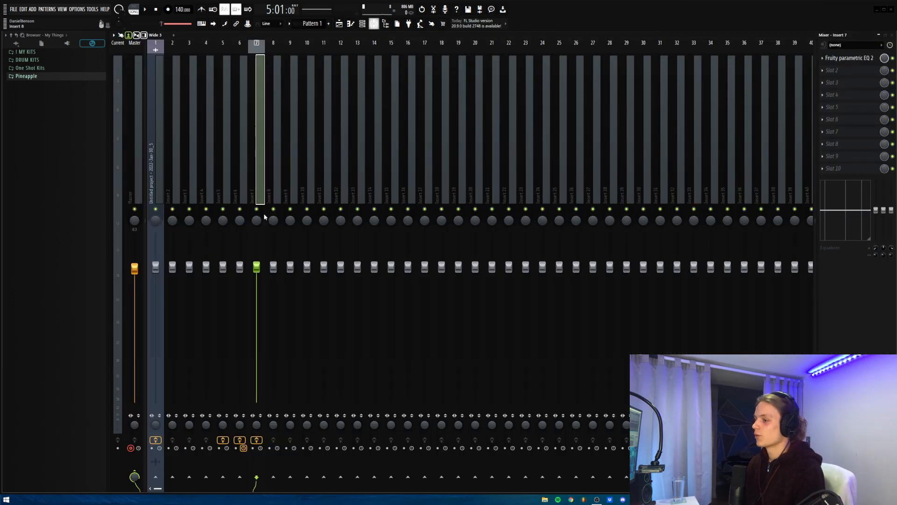
{"action": "left_click", "coordinate": [133, 397]}
{"action": "key", "text": "alt+r"}
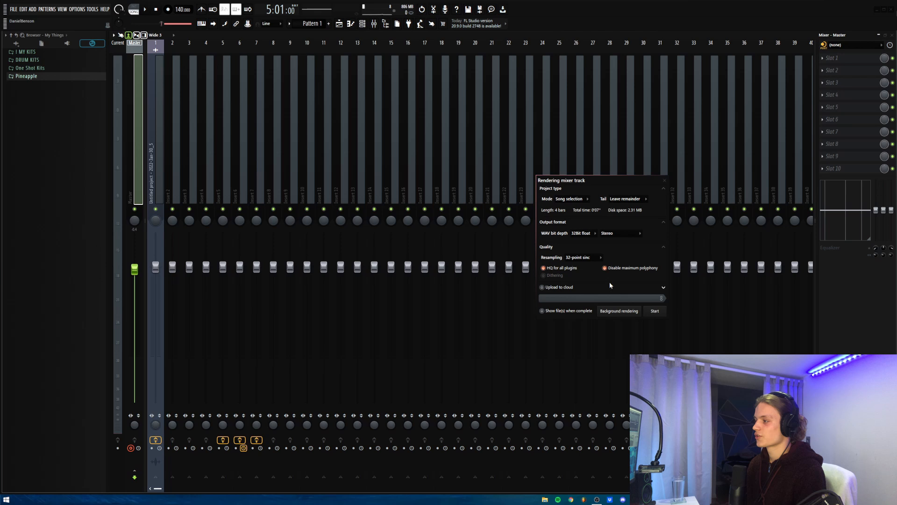
{"action": "left_click", "coordinate": [658, 312]}
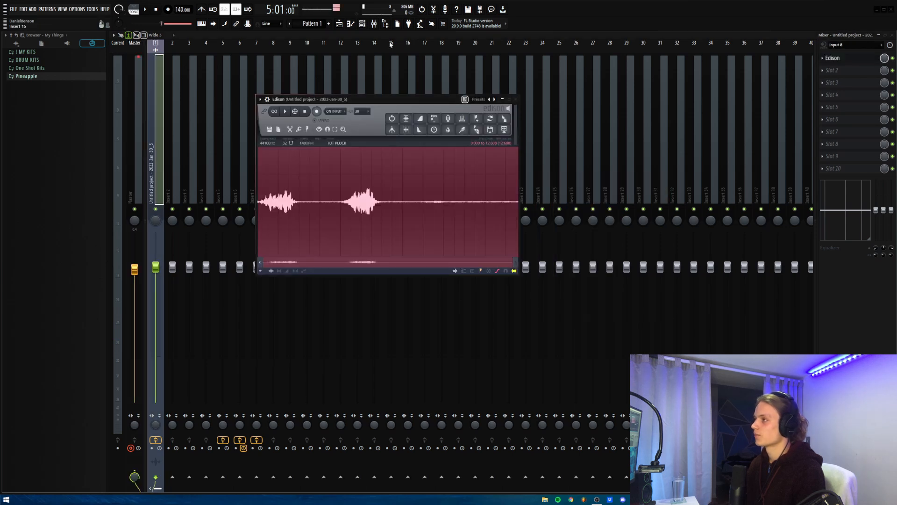
{"action": "left_click", "coordinate": [340, 24]}
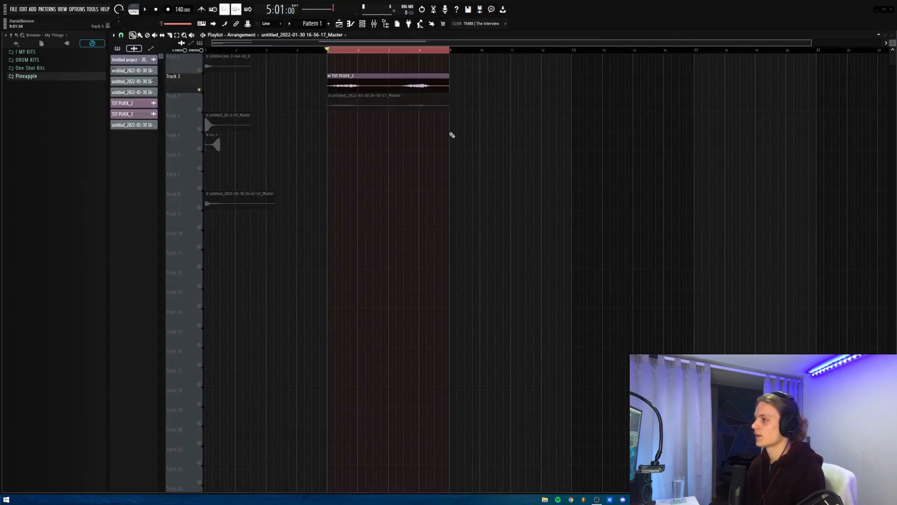
{"action": "left_click", "coordinate": [345, 124]}
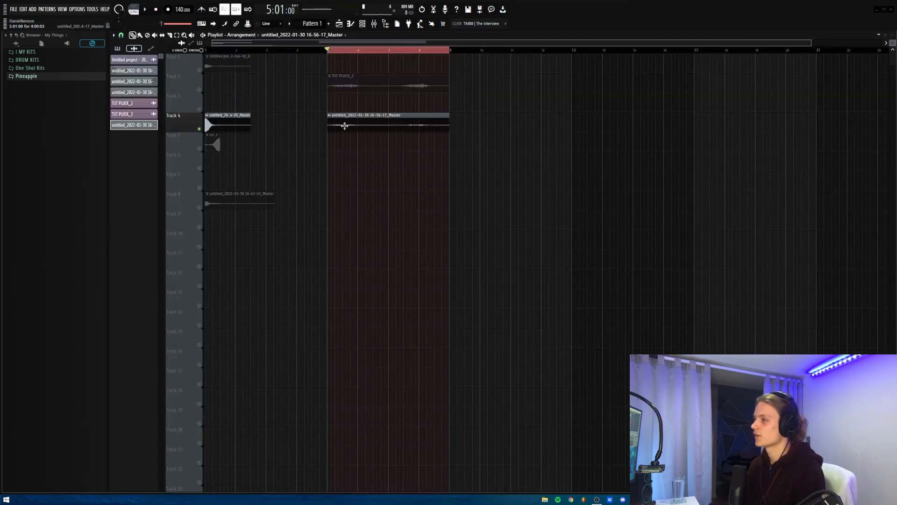
Load the rendered Track 4 clip's sample into Edison and delete its loop region marker.
{"action": "double_click", "coordinate": [365, 126]}
{"action": "key", "text": "ctrl+e"}
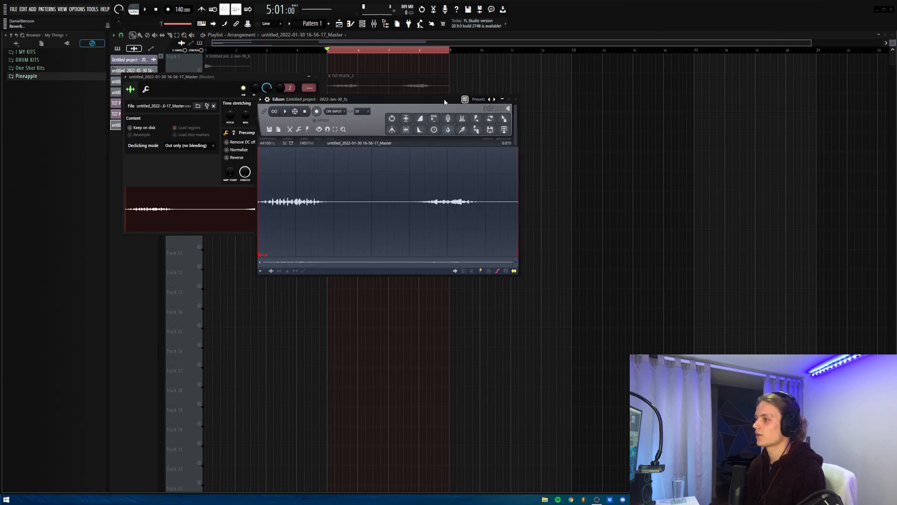
{"action": "right_click", "coordinate": [262, 257]}
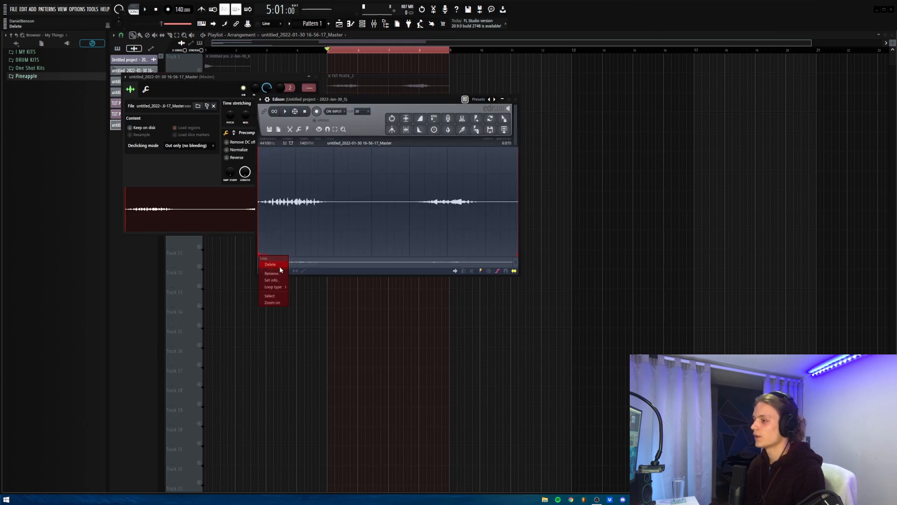
Save the Edison sample as Mood + Blooper - 2 in the My Noises folder under Documents, Xfer, Serum Presets, Noises.
{"action": "left_click", "coordinate": [270, 130]}
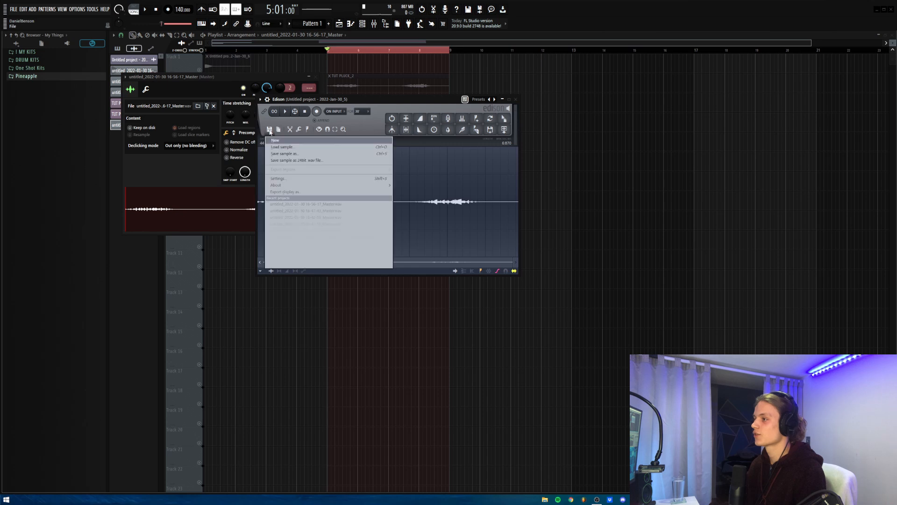
{"action": "left_click", "coordinate": [301, 155]}
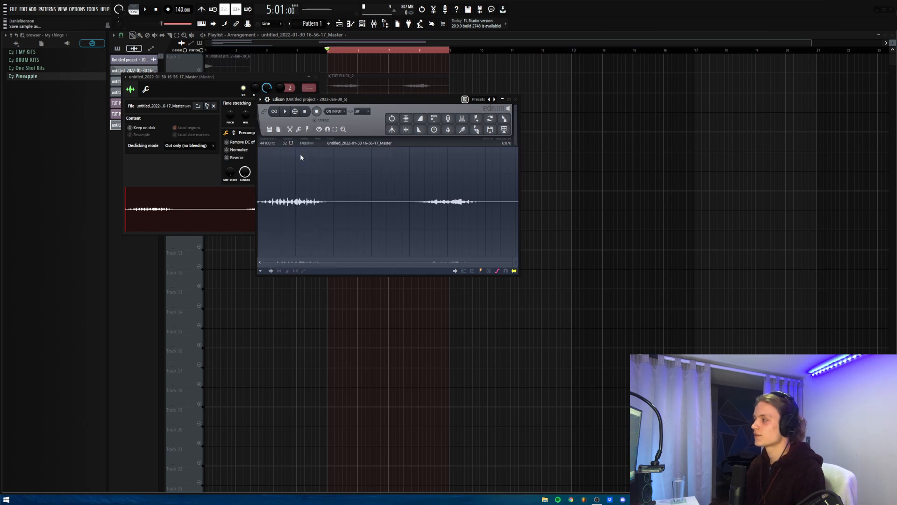
{"action": "left_click_drag", "start_coordinate": [652, 41], "coordinate": [545, 7]}
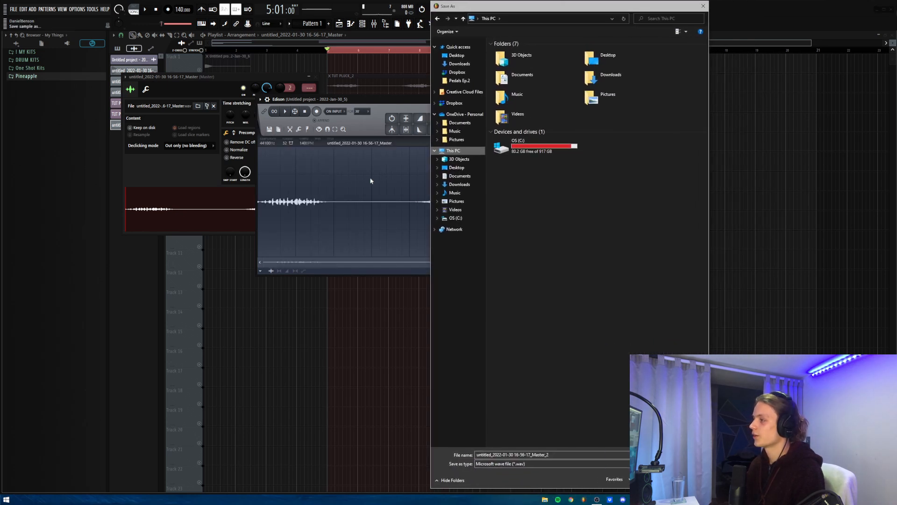
{"action": "left_click", "coordinate": [460, 176]}
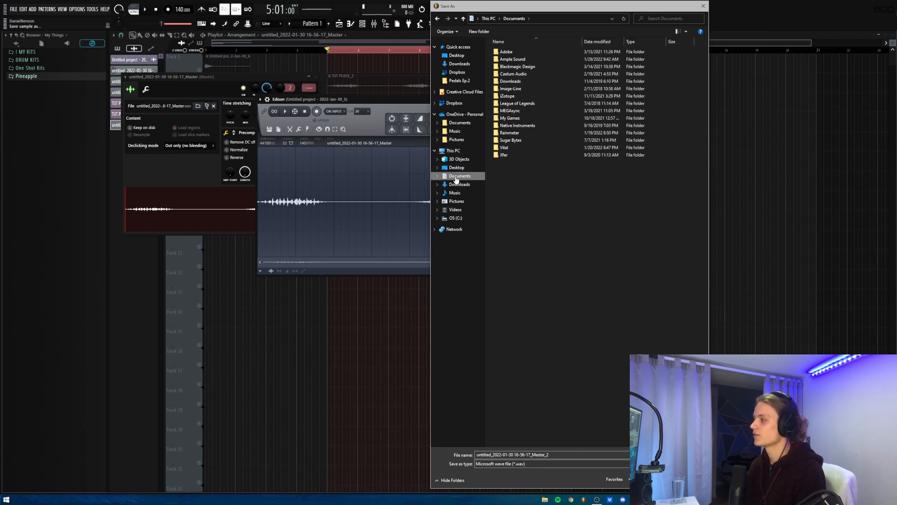
{"action": "double_click", "coordinate": [514, 153]}
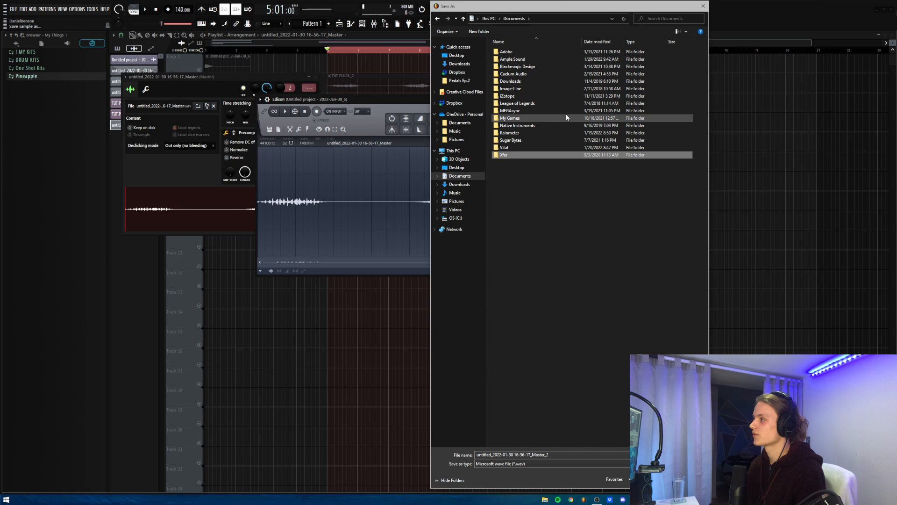
{"action": "double_click", "coordinate": [519, 156]}
{"action": "double_click", "coordinate": [518, 65]}
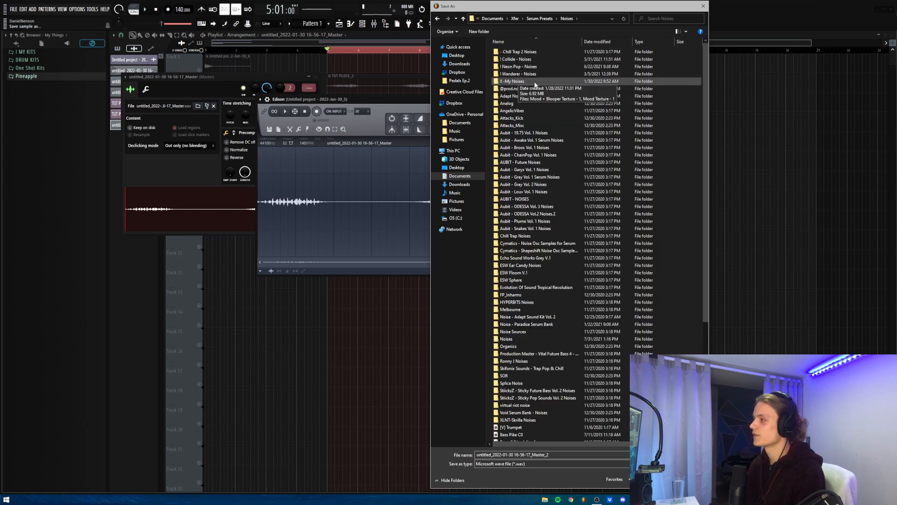
{"action": "double_click", "coordinate": [530, 82]}
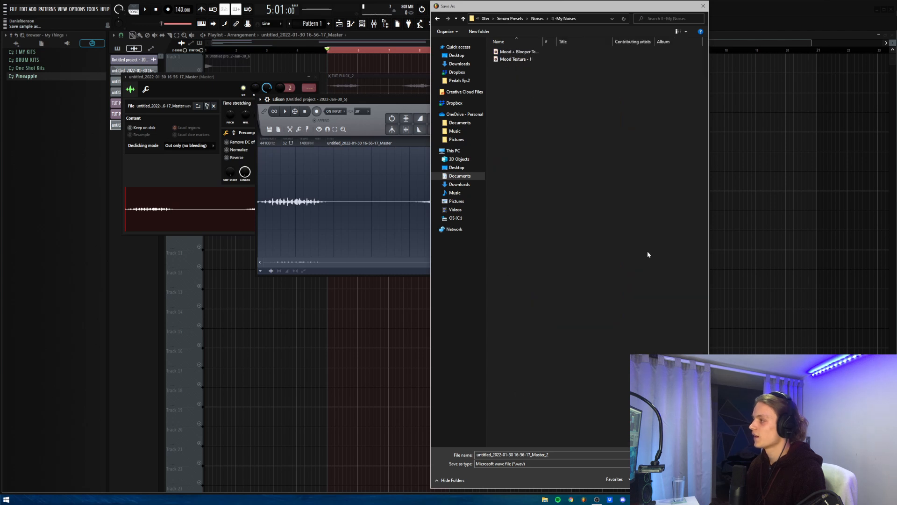
{"action": "double_click", "coordinate": [543, 41]}
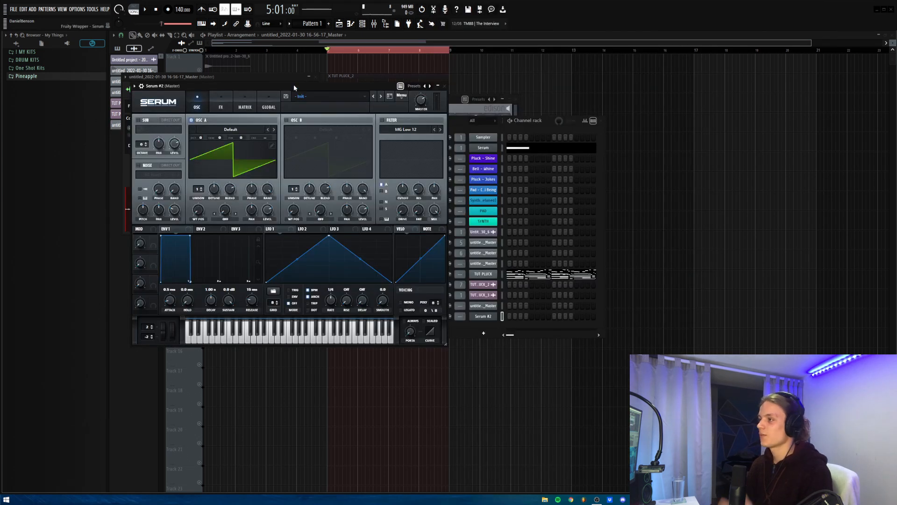
Enable the noise oscillator in the new Serum instance and load Mood + Blooper - 2 from My Noises.
{"action": "left_click_drag", "start_coordinate": [293, 84], "coordinate": [456, 92]}
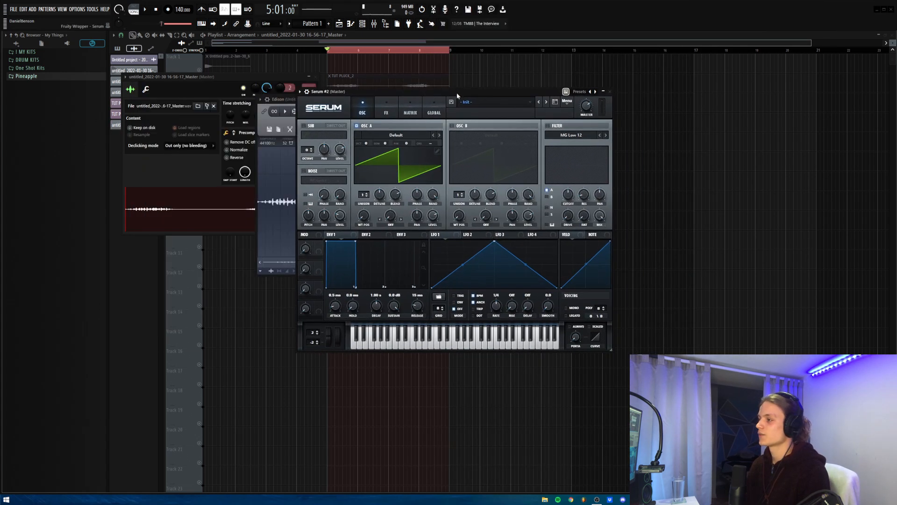
{"action": "left_click", "coordinate": [303, 170]}
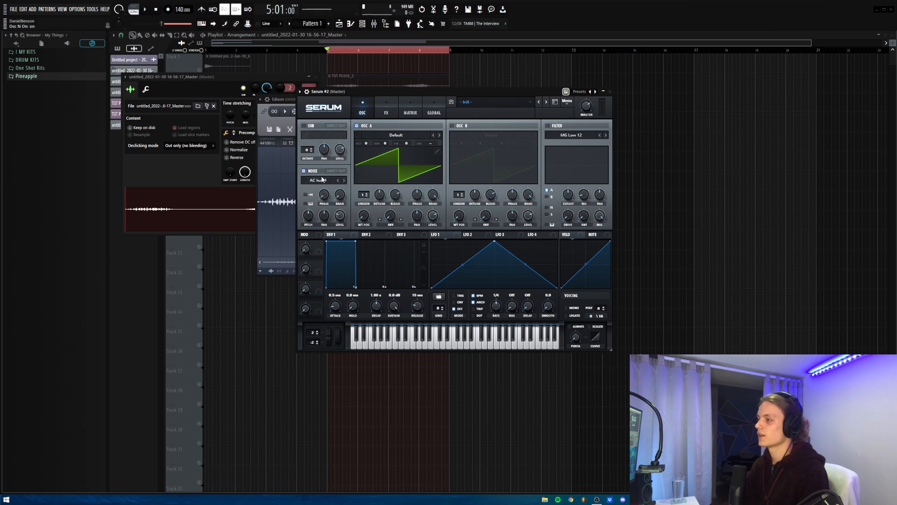
{"action": "left_click", "coordinate": [322, 180]}
{"action": "mouse_move", "coordinate": [341, 36]}
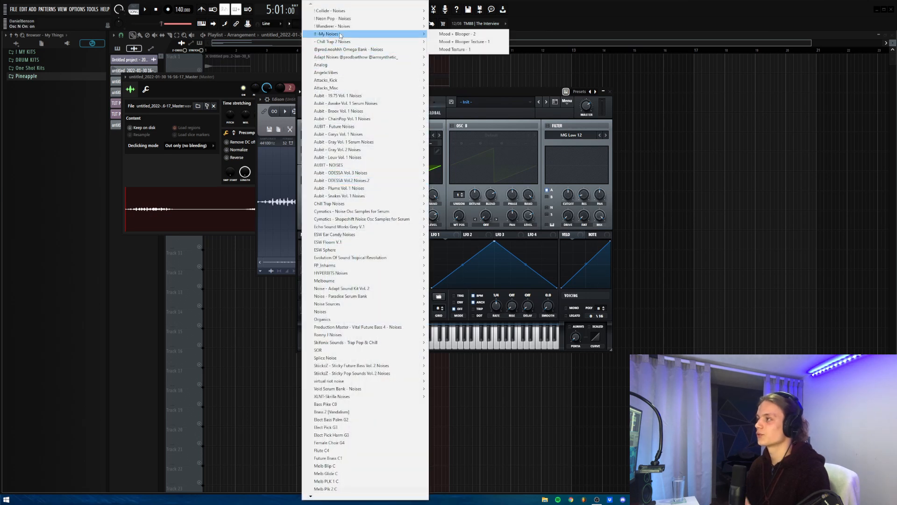
{"action": "left_click", "coordinate": [467, 34]}
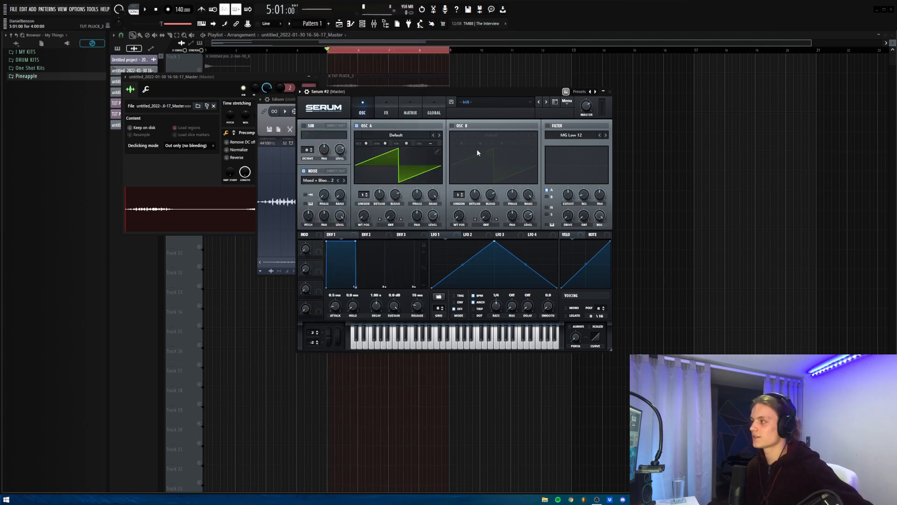
Audition the noise with oscillator A turned off, and enable one-shot playback and pitch tracking for the noise oscillator.
{"action": "left_click", "coordinate": [356, 126]}
{"action": "left_click_drag", "start_coordinate": [586, 107], "coordinate": [587, 102]}
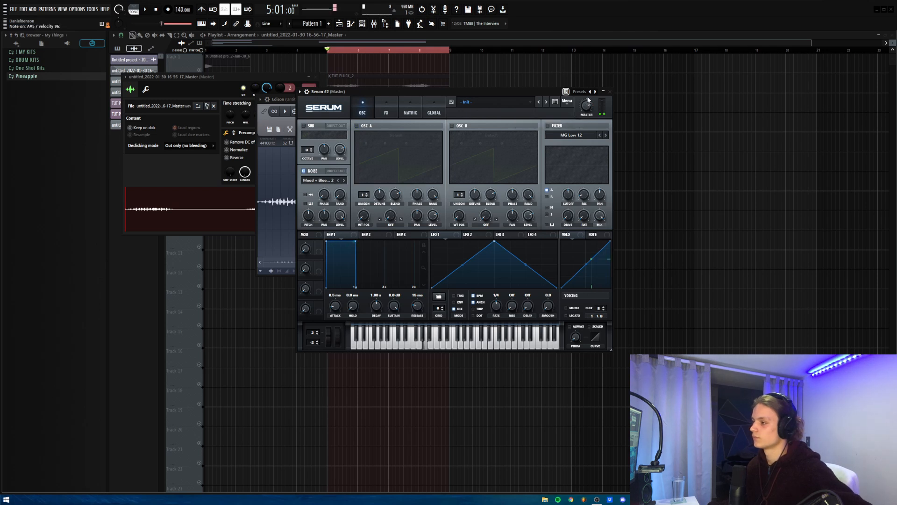
{"action": "left_click", "coordinate": [306, 204]}
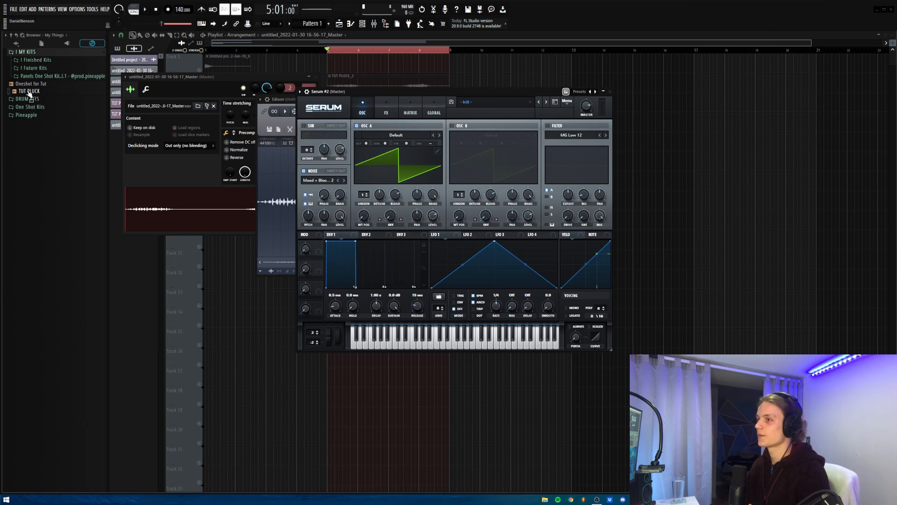
Import TUT PLUCK as oscillator A's wavetable, and modulate its wavetable position with LFO 1 at a 4 bar rate.
{"action": "left_click_drag", "start_coordinate": [29, 93], "coordinate": [397, 167]}
{"action": "left_click", "coordinate": [406, 172]}
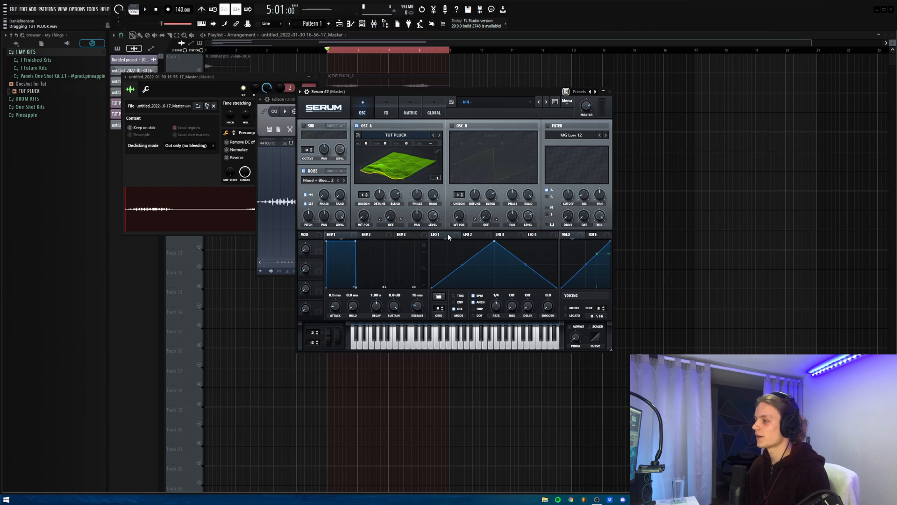
{"action": "left_click_drag", "start_coordinate": [448, 236], "coordinate": [365, 219]}
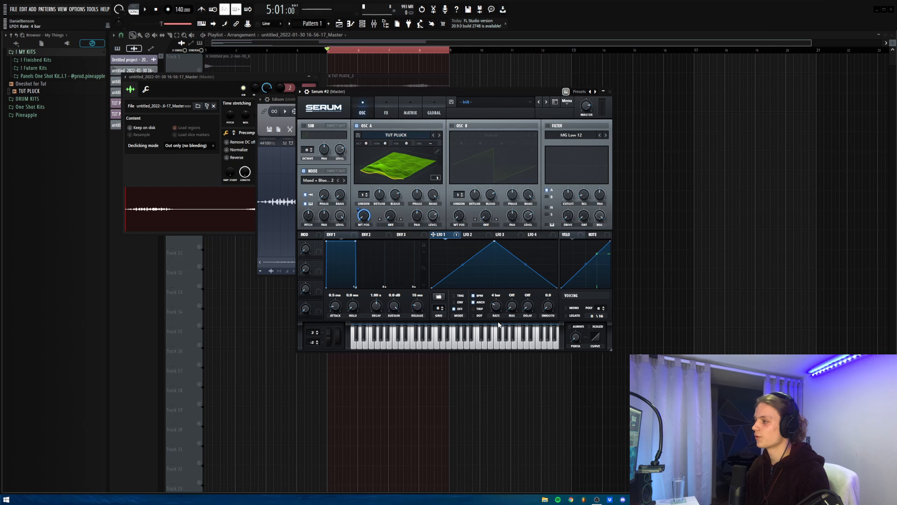
{"action": "left_click", "coordinate": [442, 343]}
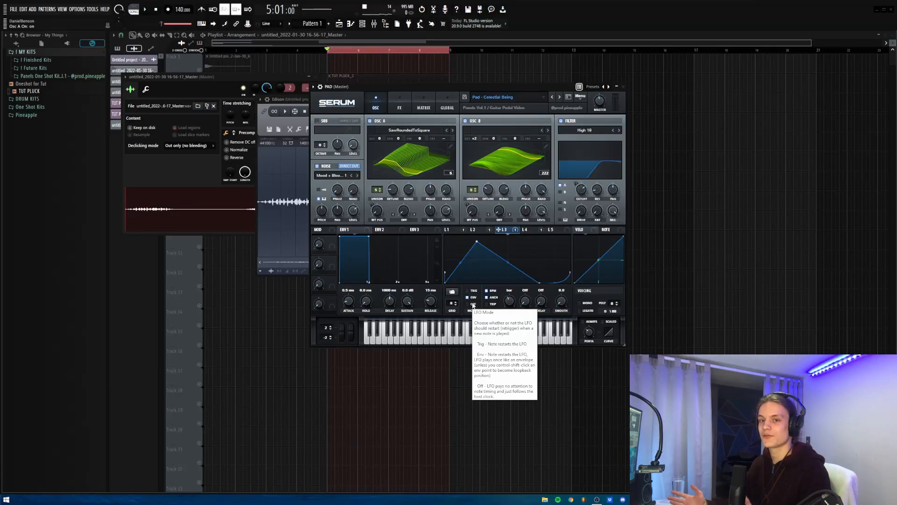
Audition the Pad - Celestial Being preset with and without oscillator A, and examine the LFOs that modulate its wavetable positions.
{"action": "left_click", "coordinate": [468, 338]}
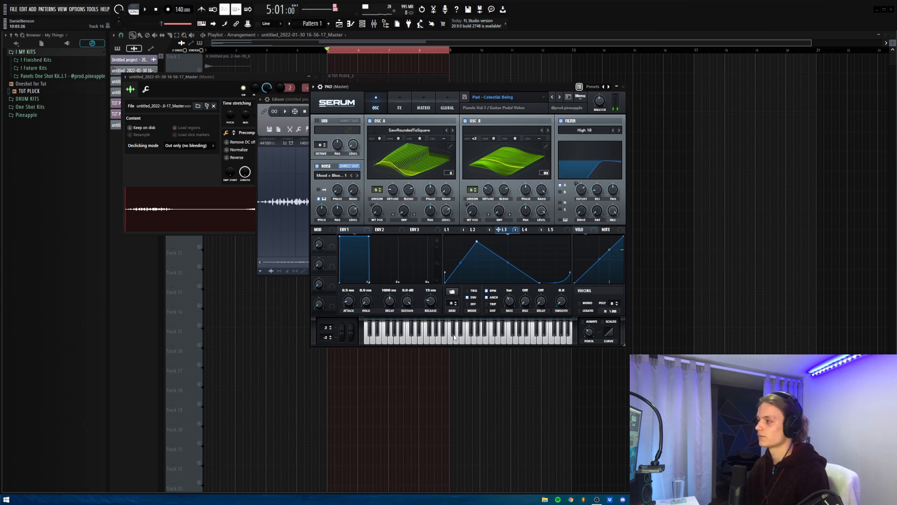
{"action": "left_click", "coordinate": [468, 338]}
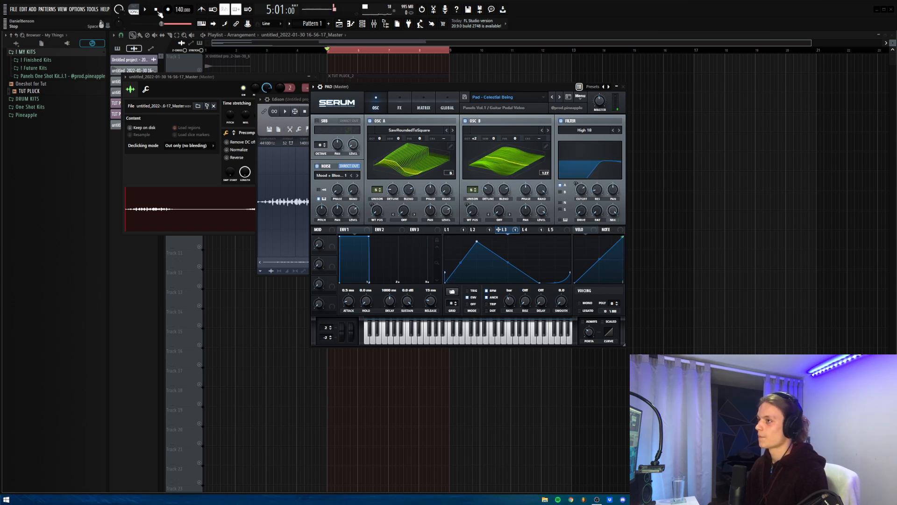
{"action": "left_click", "coordinate": [370, 121]}
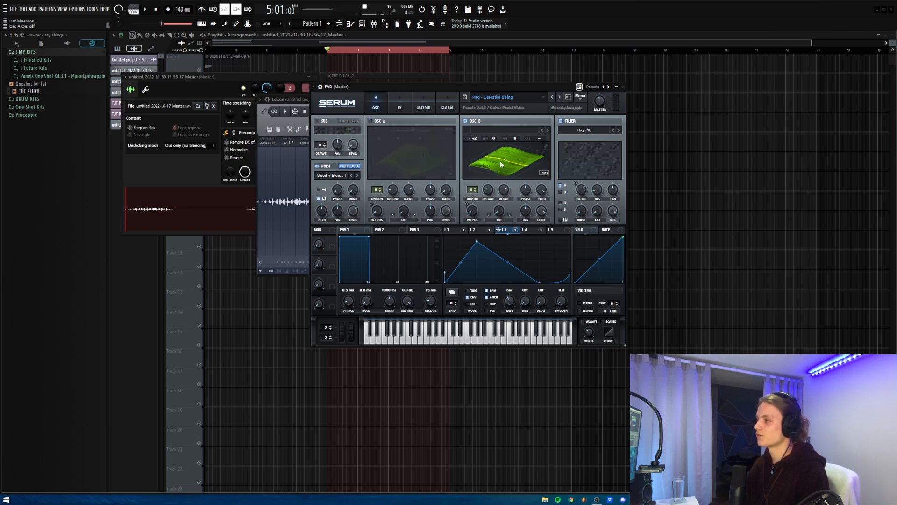
{"action": "left_click", "coordinate": [480, 231]}
{"action": "left_click", "coordinate": [458, 229]}
{"action": "left_click", "coordinate": [530, 231]}
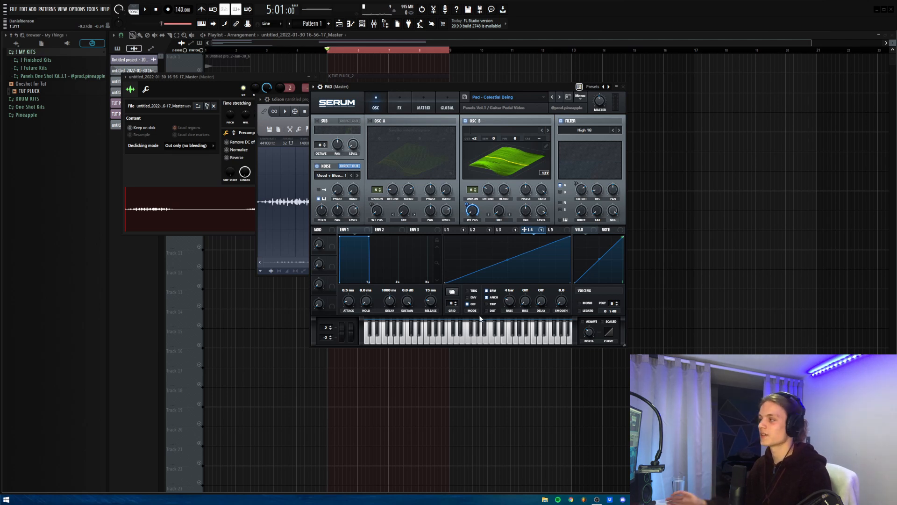
{"action": "left_click", "coordinate": [482, 335]}
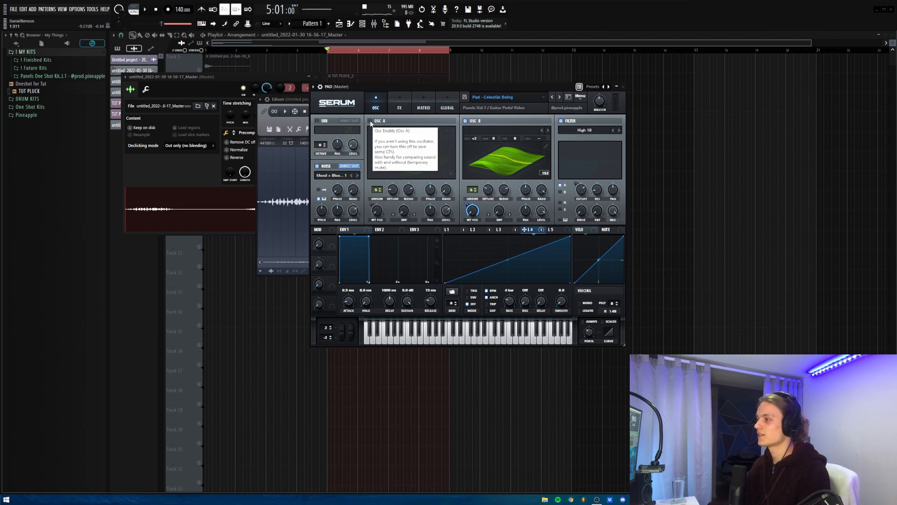
{"action": "left_click", "coordinate": [370, 121]}
{"action": "left_click", "coordinate": [490, 338]}
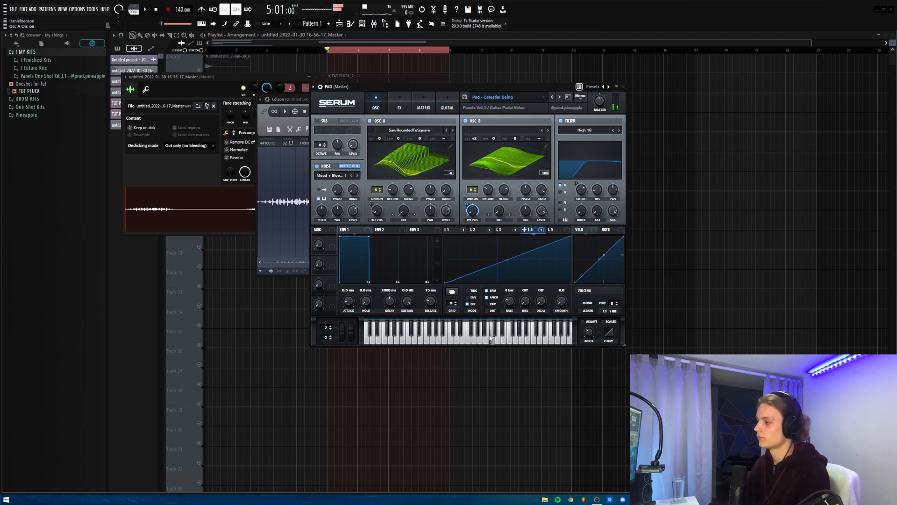